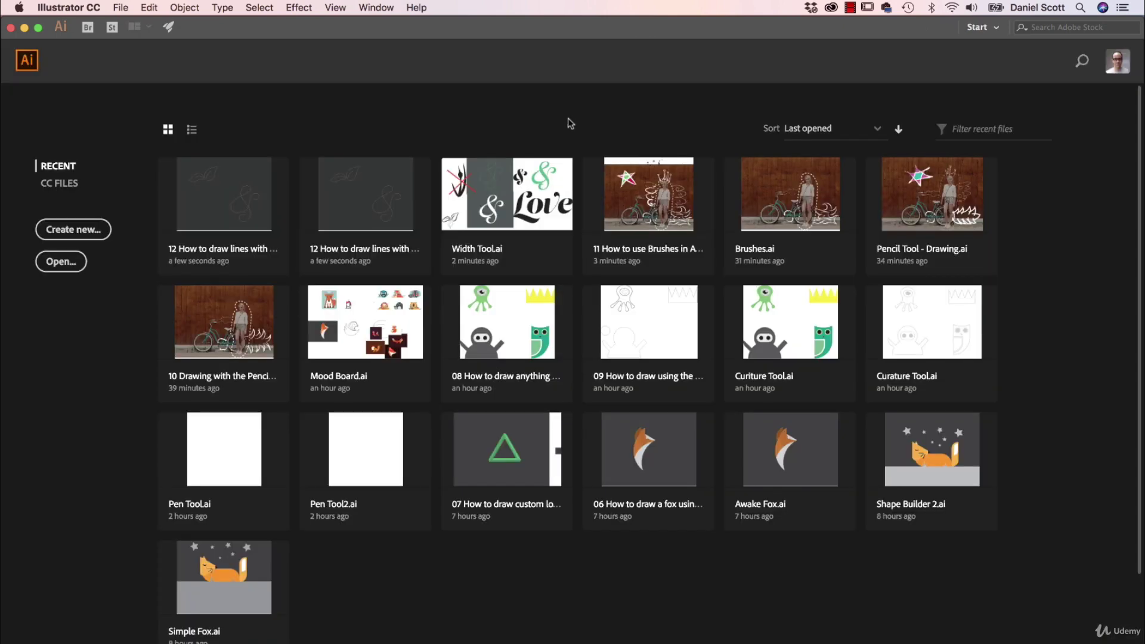
# Step: Open Width Tool.ai from the Exercise Files folder
pyautogui.click(122, 8)
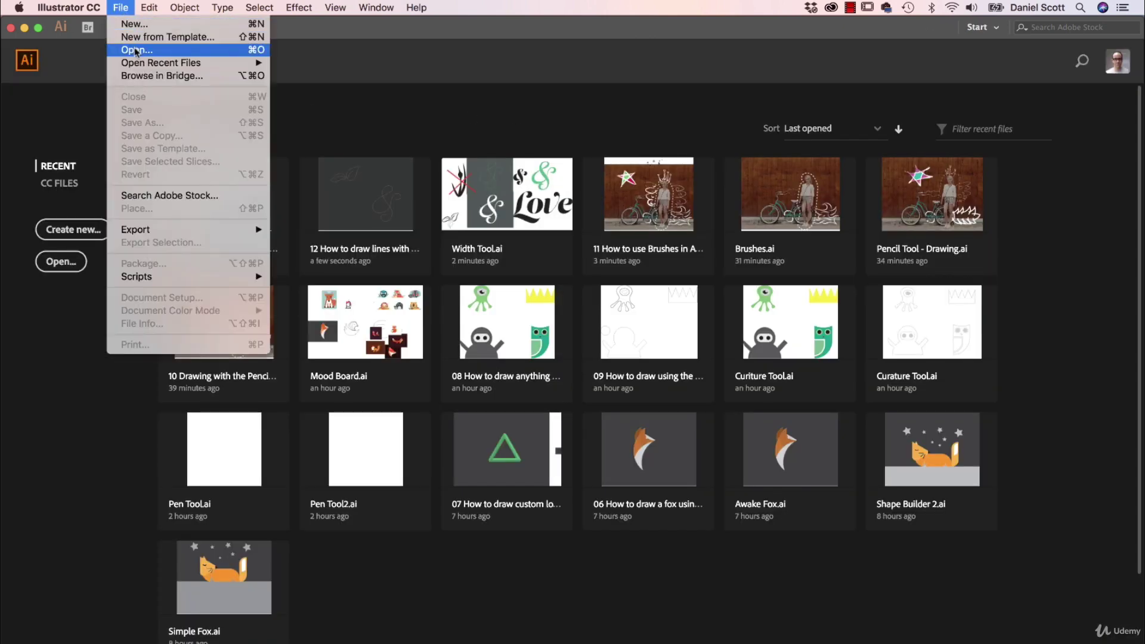
pyautogui.click(136, 50)
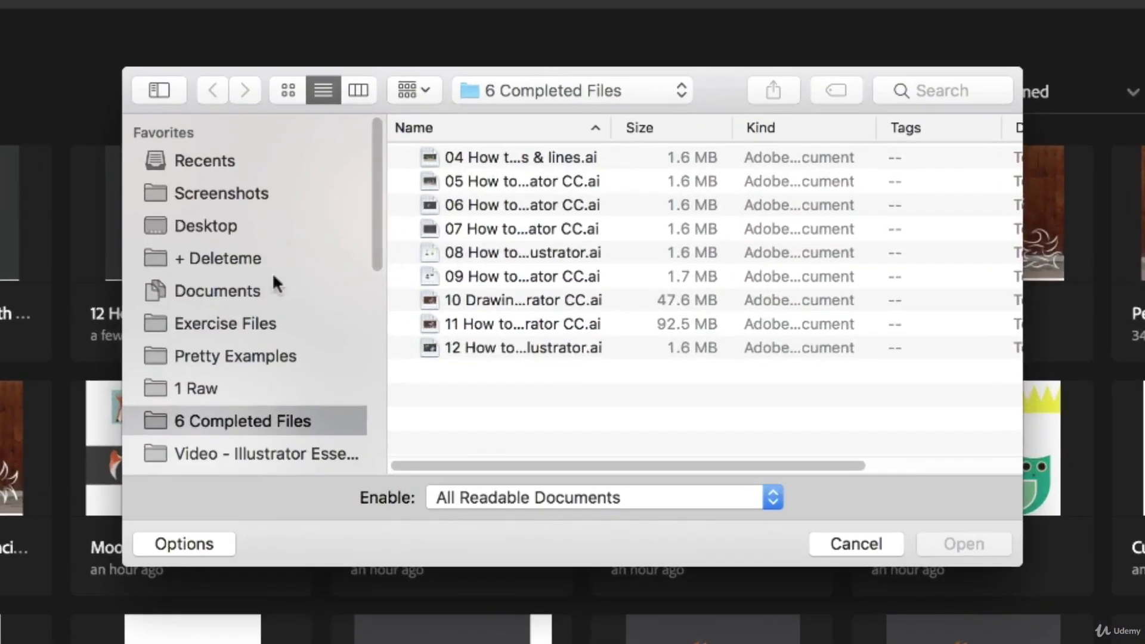
pyautogui.click(238, 322)
pyautogui.scroll(-5, 555, 310)
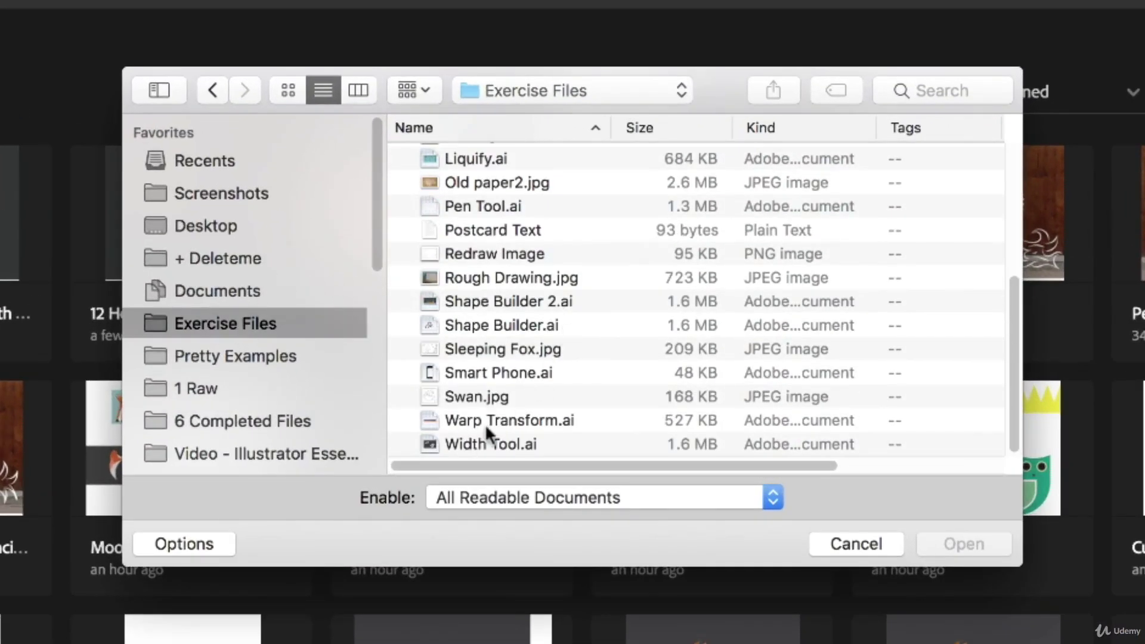
pyautogui.click(478, 444)
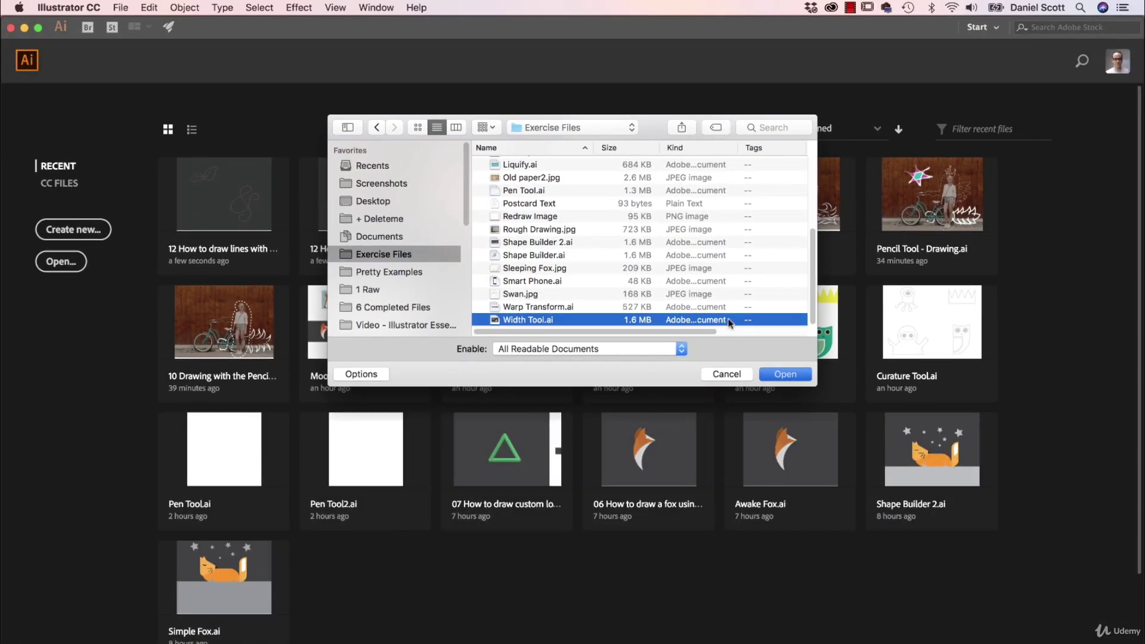
pyautogui.doubleClick(729, 321)
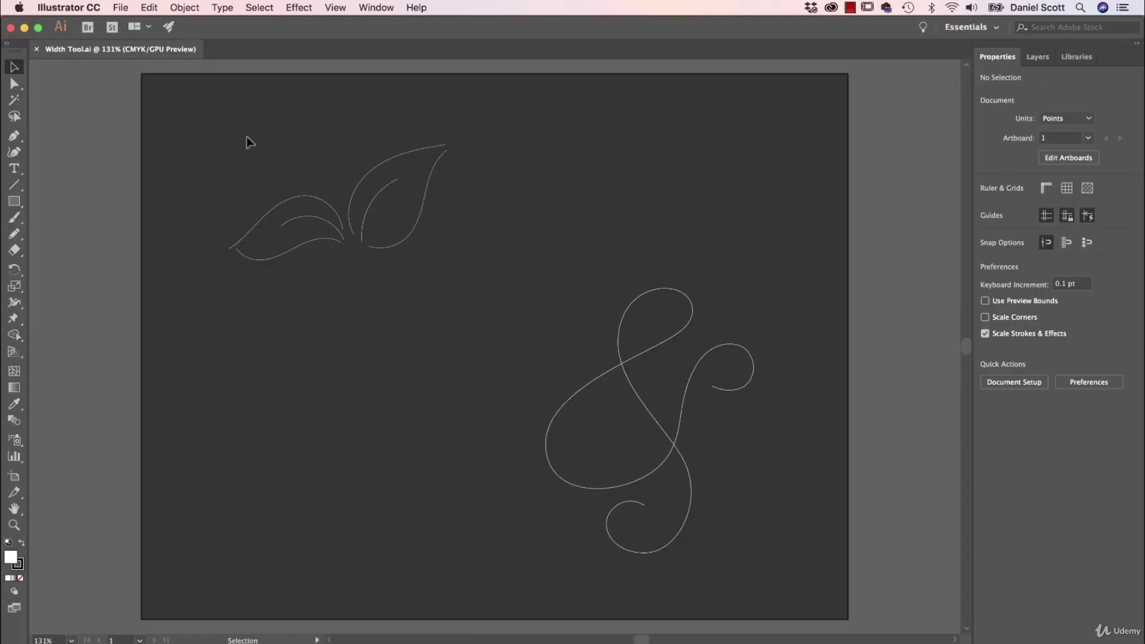
# Step: Set the Pencil tool to draw with no fill and a white 0.25 pt stroke
pyautogui.scroll(3, 333, 182)
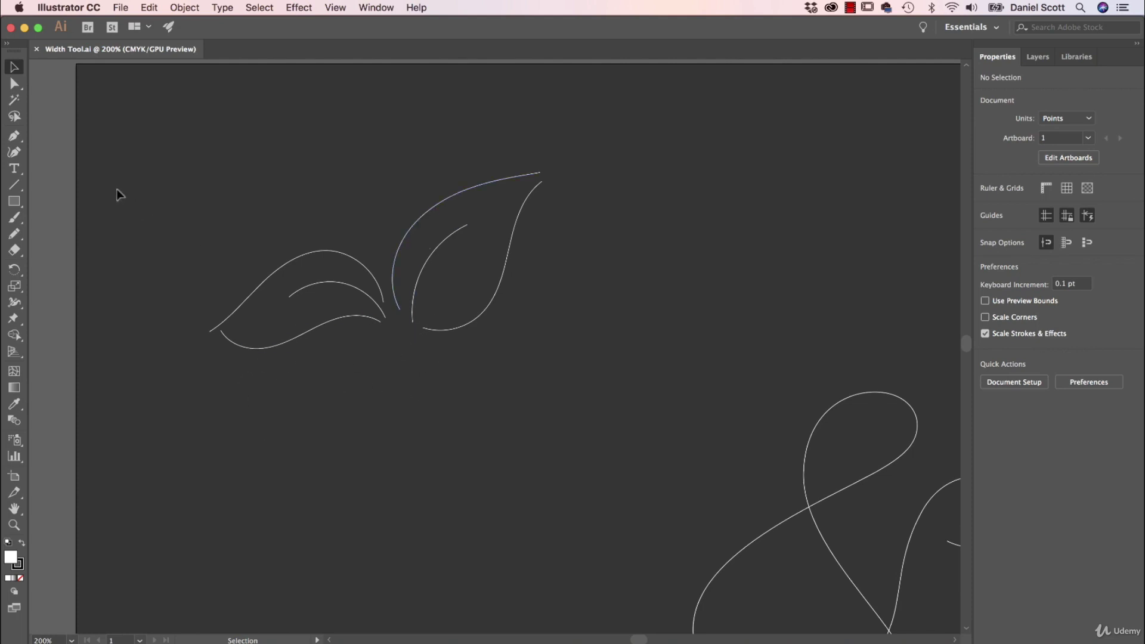
pyautogui.click(14, 234)
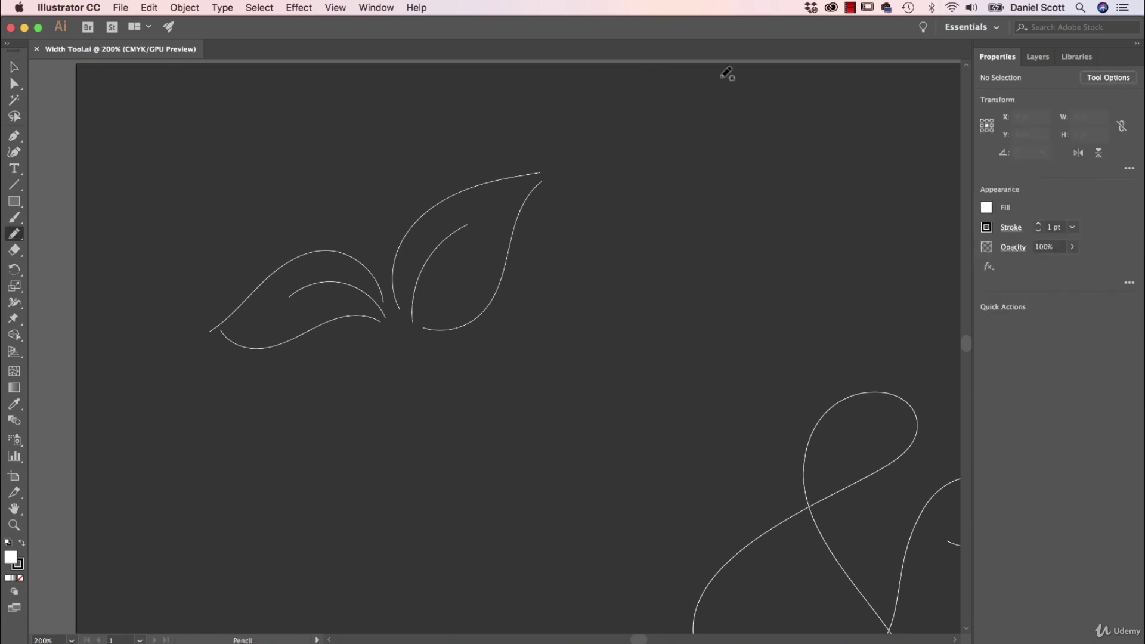
pyautogui.click(986, 208)
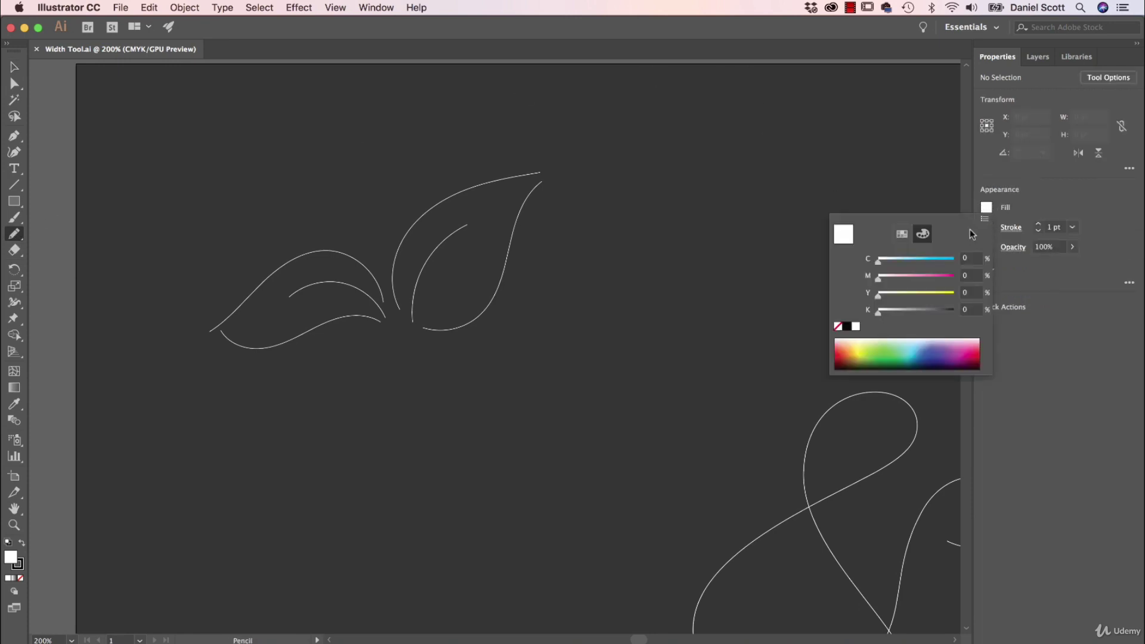
pyautogui.click(838, 327)
pyautogui.click(1057, 207)
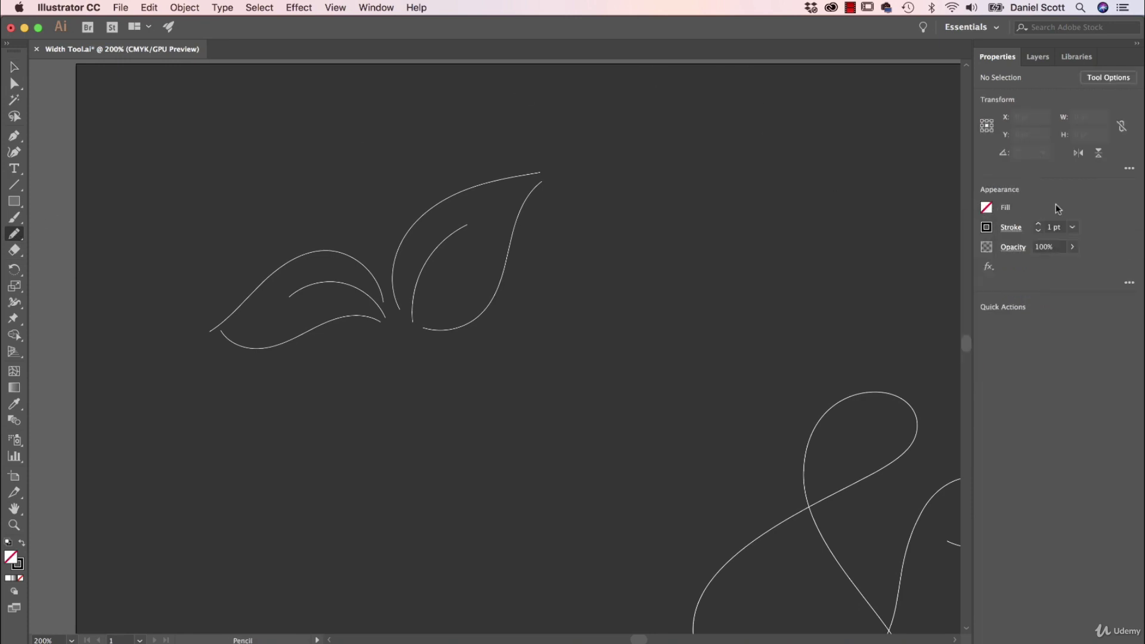
pyautogui.click(987, 228)
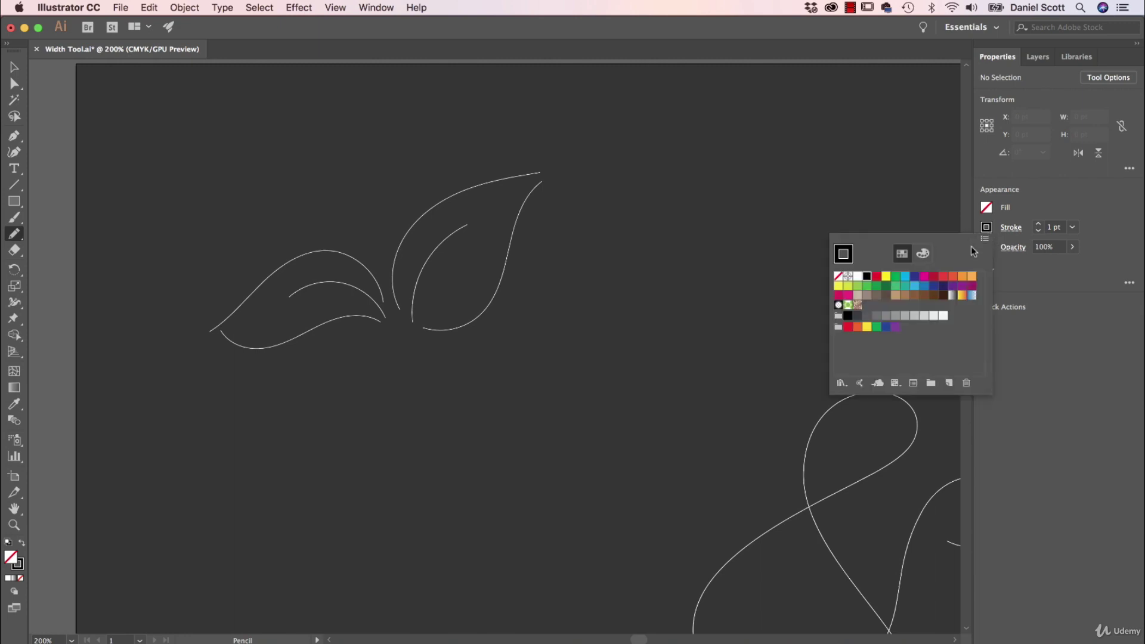
pyautogui.click(858, 277)
pyautogui.click(1063, 211)
pyautogui.click(1072, 227)
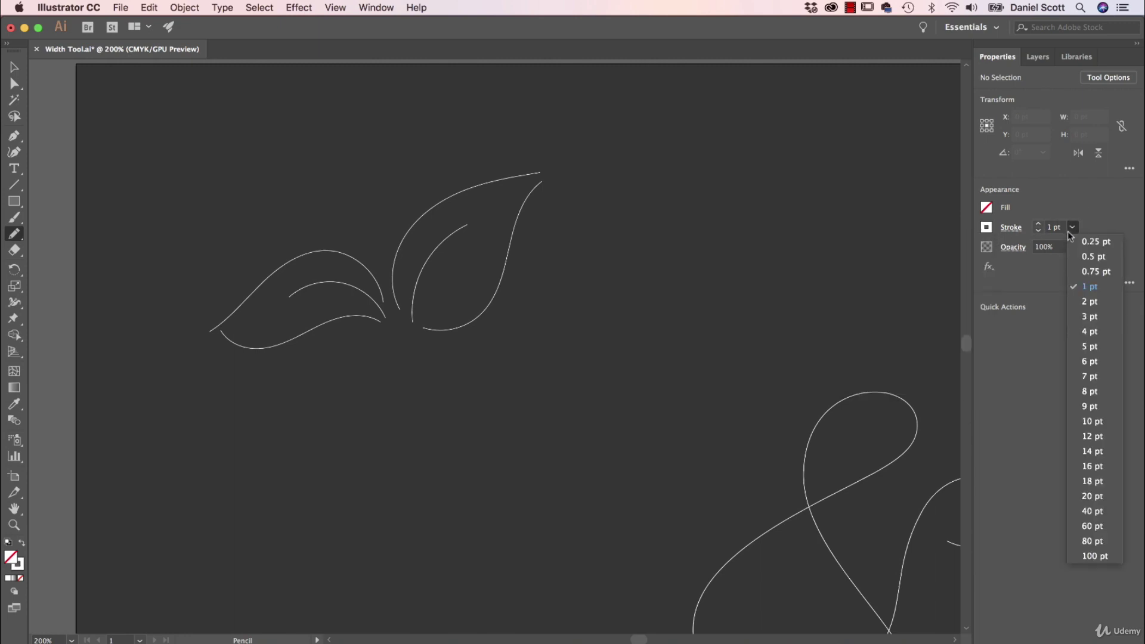
pyautogui.click(1088, 243)
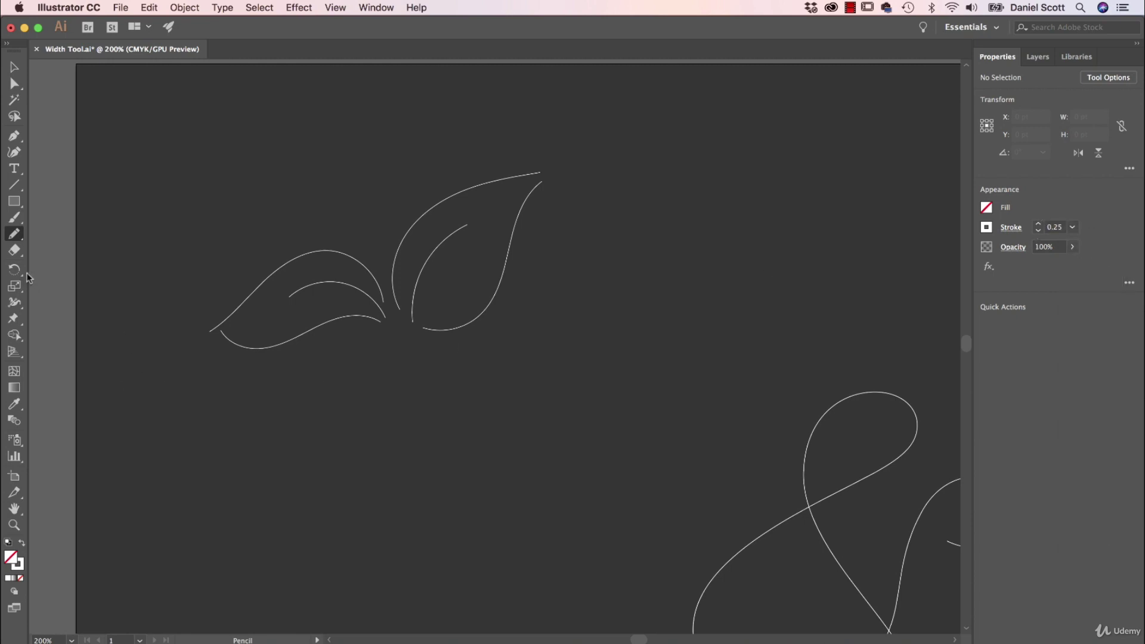
# Step: Draw a third leaf below the other two with the Pencil tool, using two curved edges and a short central vein
pyautogui.doubleClick(14, 233)
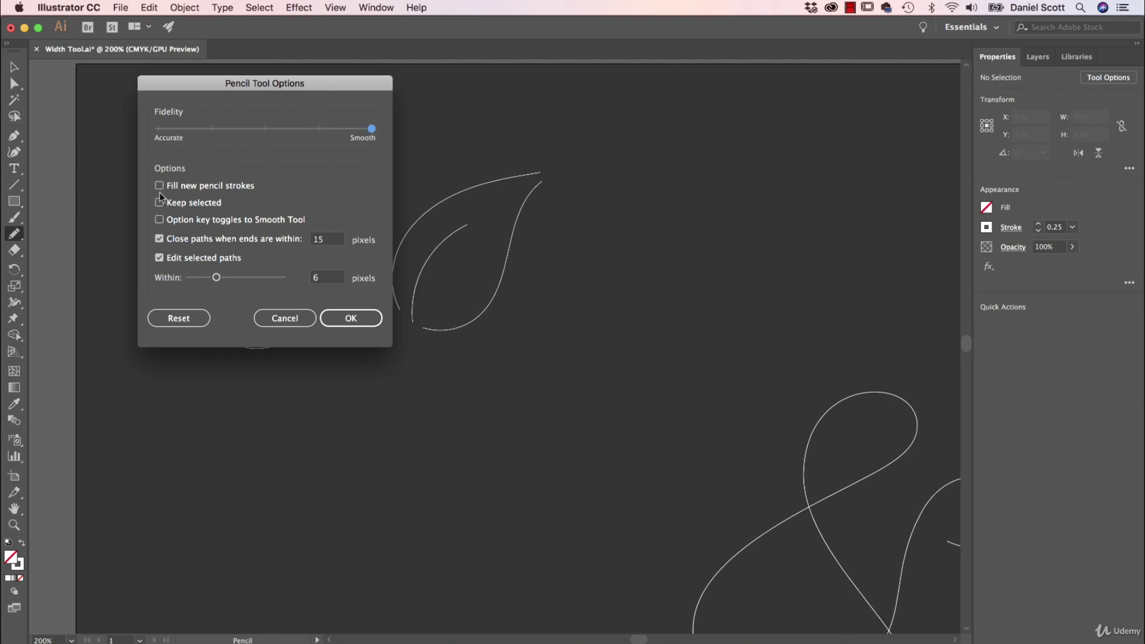
pyautogui.click(347, 318)
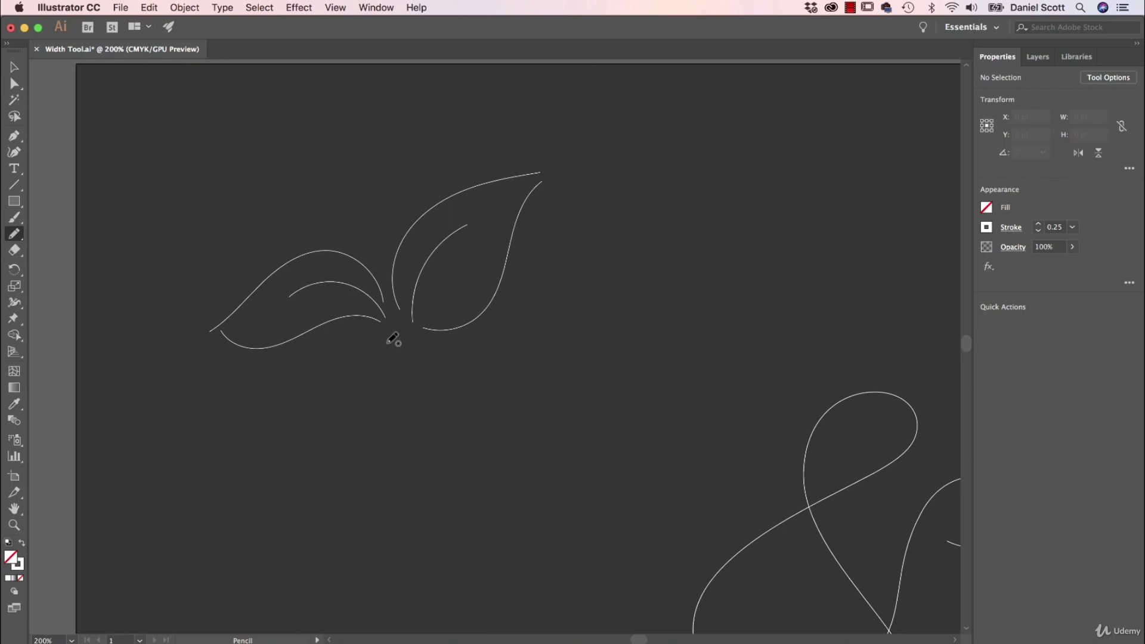
pyautogui.moveTo(388, 343)
pyautogui.mouseDown()
pyautogui.moveTo(354, 346)
pyautogui.moveTo(322, 388)
pyautogui.moveTo(363, 499)
pyautogui.mouseUp()
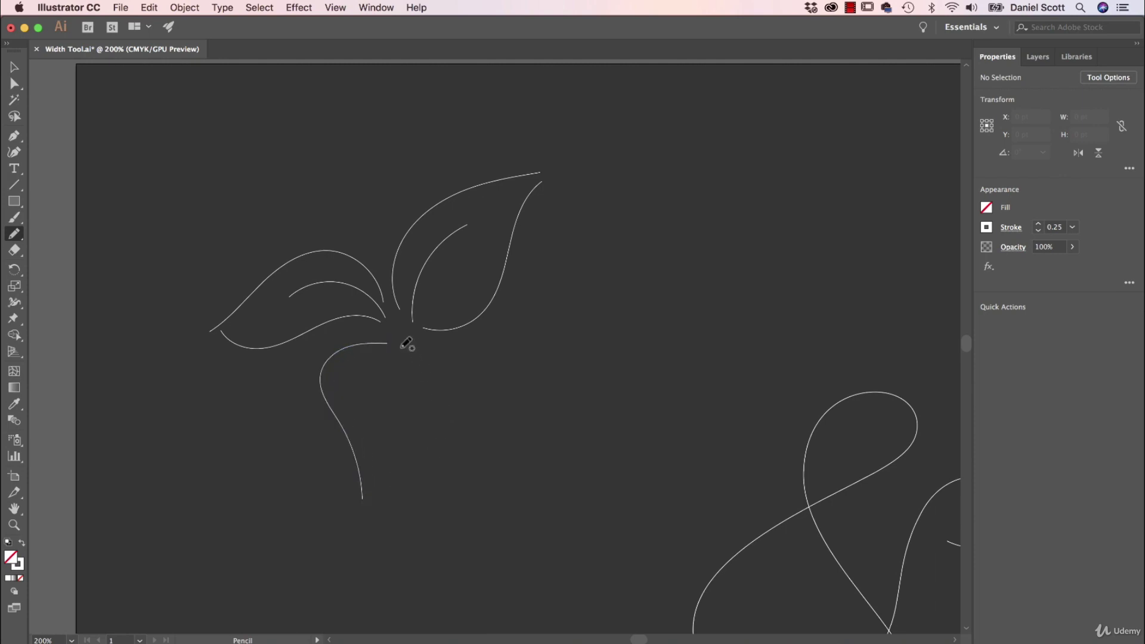
pyautogui.moveTo(435, 367)
pyautogui.mouseDown()
pyautogui.moveTo(425, 411)
pyautogui.moveTo(385, 457)
pyautogui.moveTo(380, 480)
pyautogui.mouseUp()
pyautogui.moveTo(389, 362); pyautogui.dragTo(375, 451)
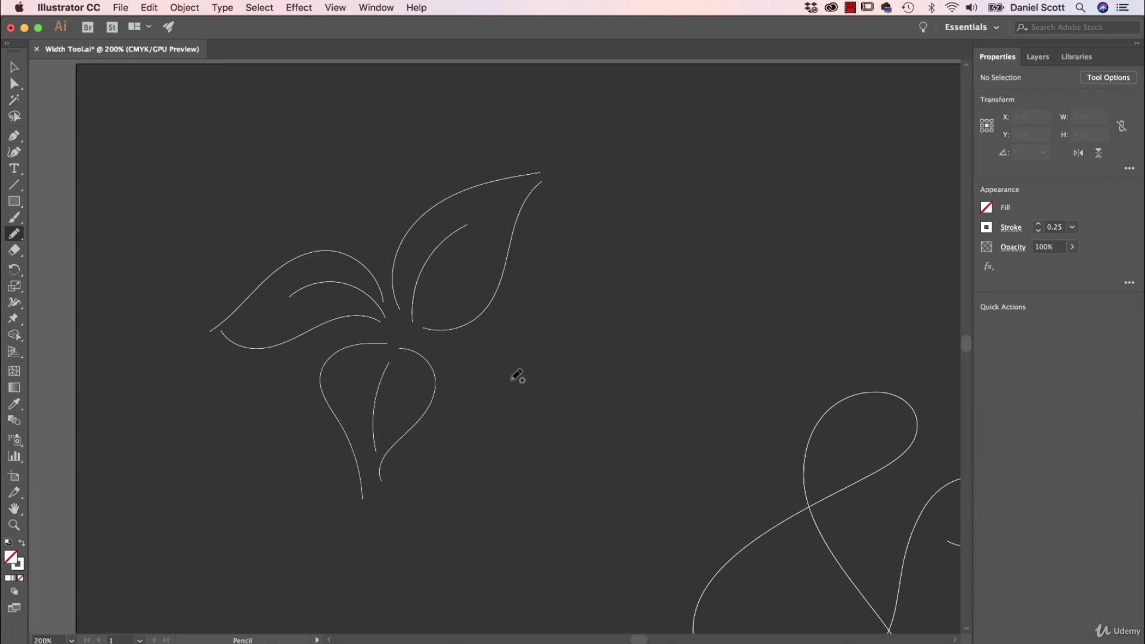
# Step: Set the stroke weight of all the lines in the three leaves to 0.25 pt
pyautogui.click(14, 69)
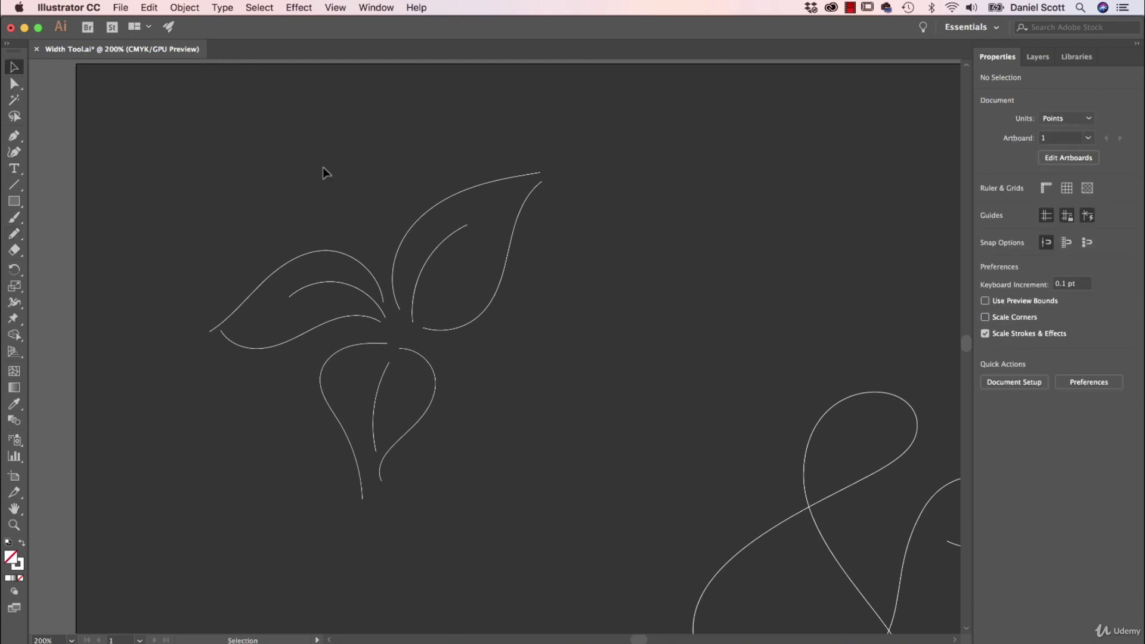
pyautogui.moveTo(543, 483); pyautogui.dragTo(544, 484)
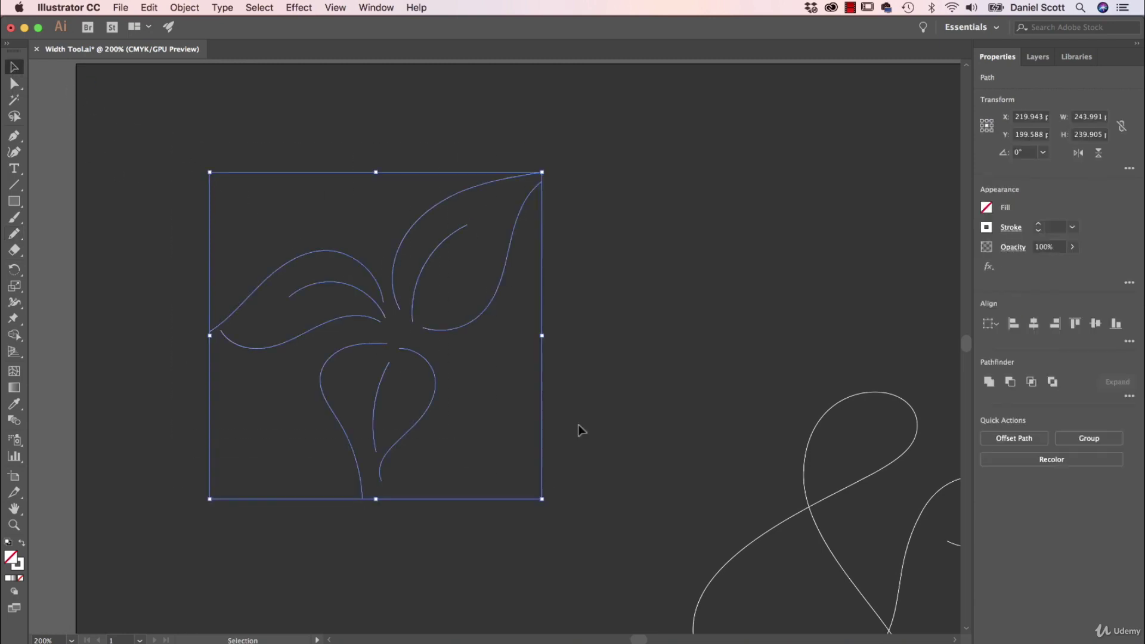
pyautogui.click(1073, 227)
pyautogui.click(1089, 242)
pyautogui.click(609, 252)
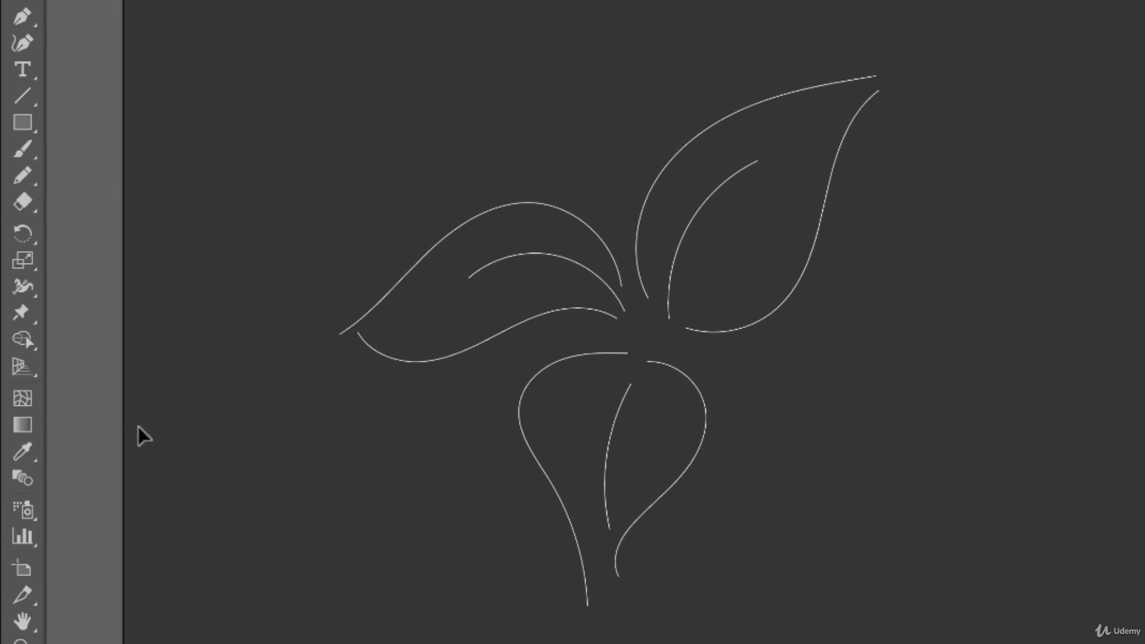
# Step: Widen the lower bend of the upper-right leaf's right edge with the Width tool so it tapers at both ends, then deselect it
pyautogui.click(27, 292)
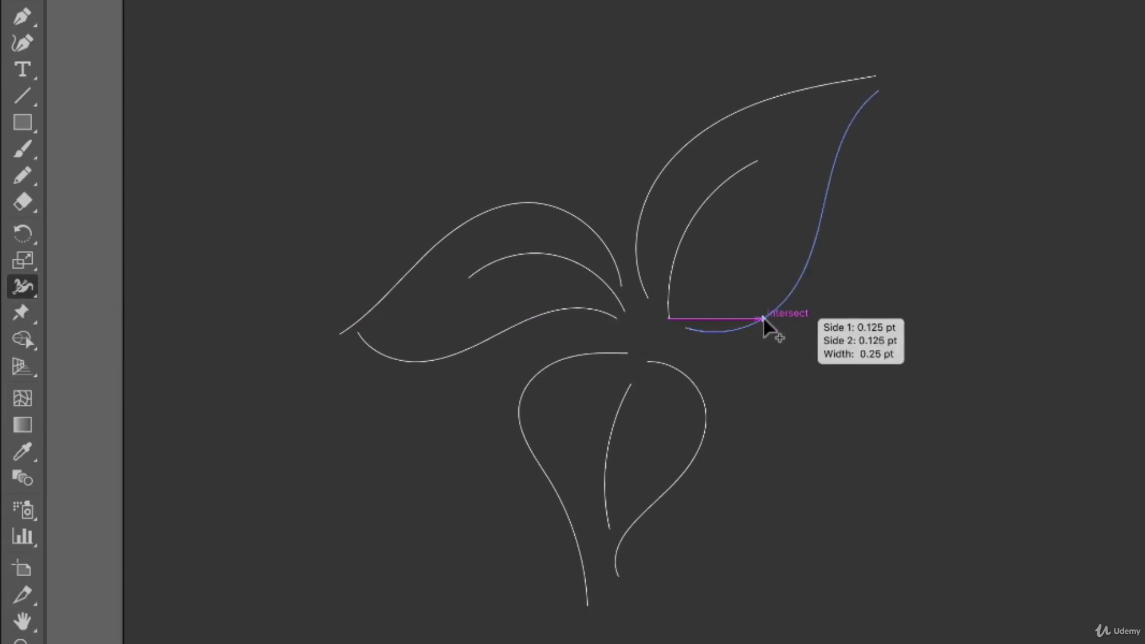
pyautogui.scroll(2, 765, 322)
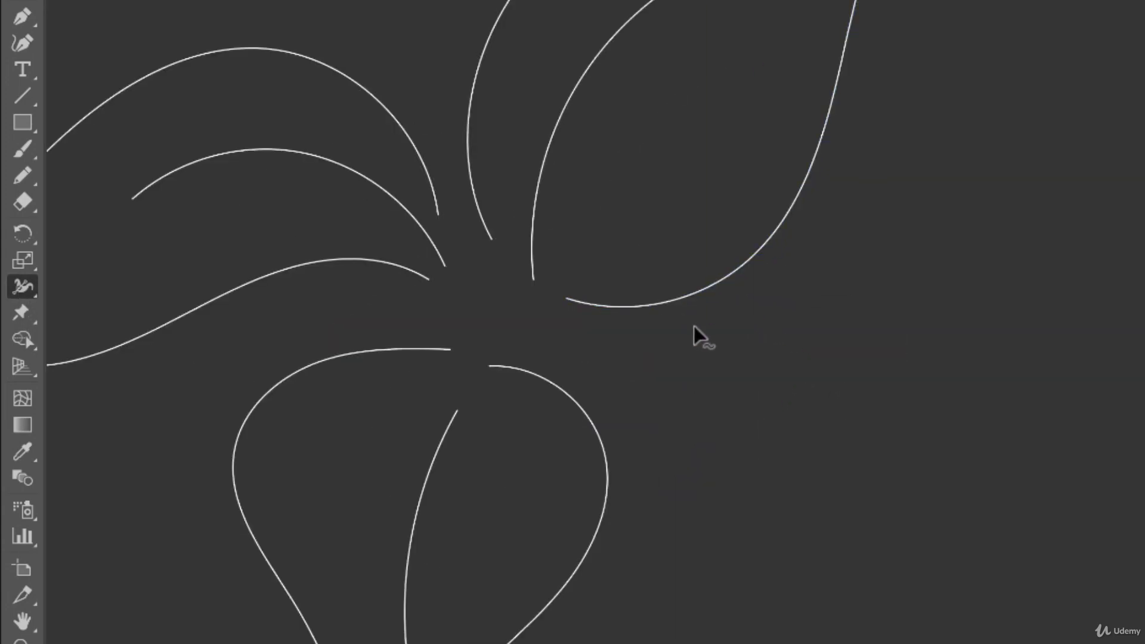
pyautogui.scroll(4, 696, 334)
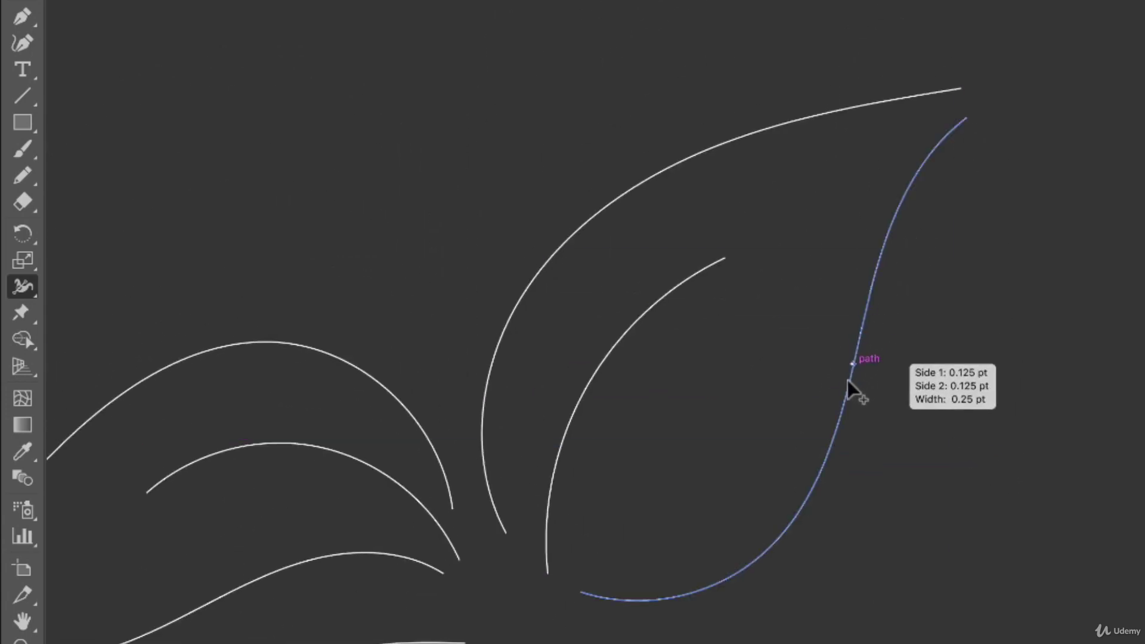
pyautogui.moveTo(746, 572); pyautogui.dragTo(751, 577)
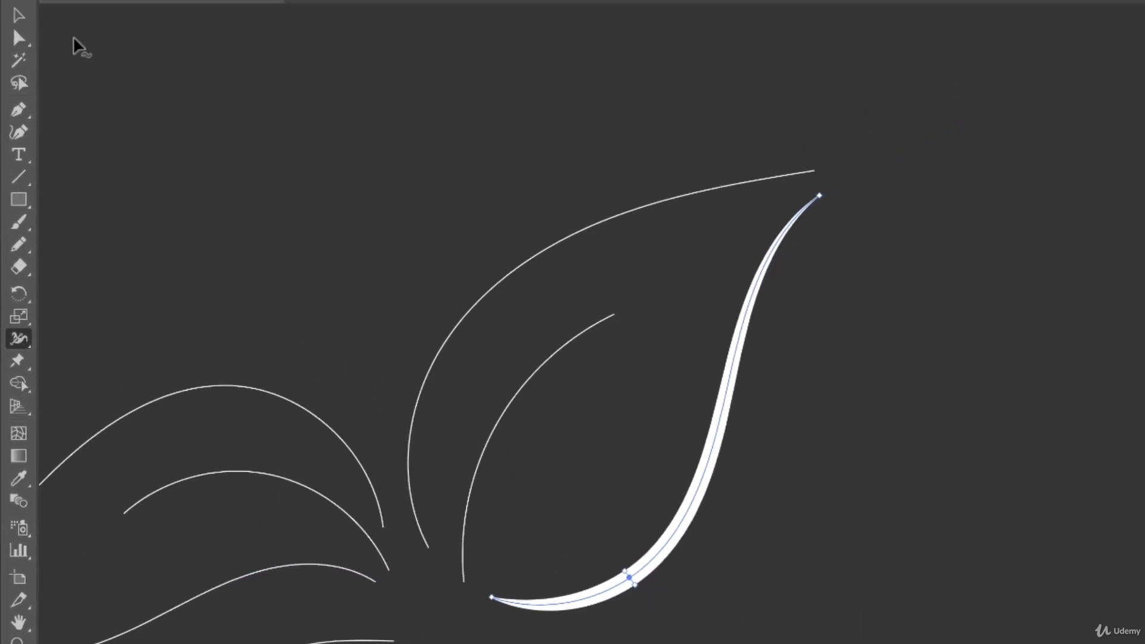
pyautogui.click(26, 16)
pyautogui.click(157, 109)
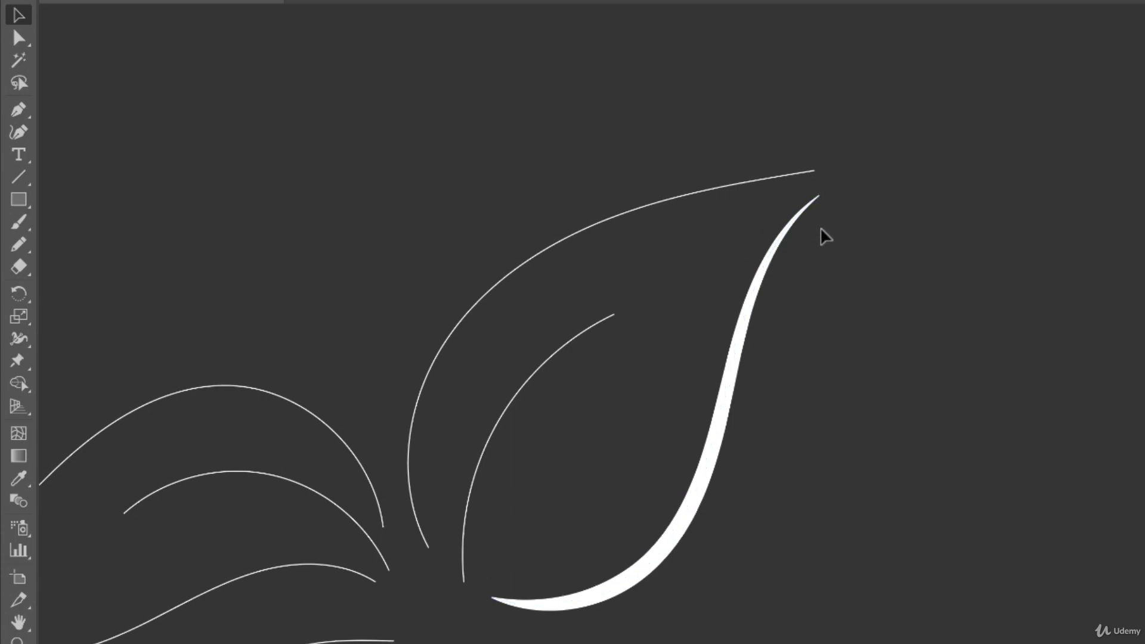
# Step: Widen the left edge and the inner vein of the upper-right leaf with the Width tool into tapered strokes
pyautogui.moveTo(583, 154); pyautogui.dragTo(644, 226)
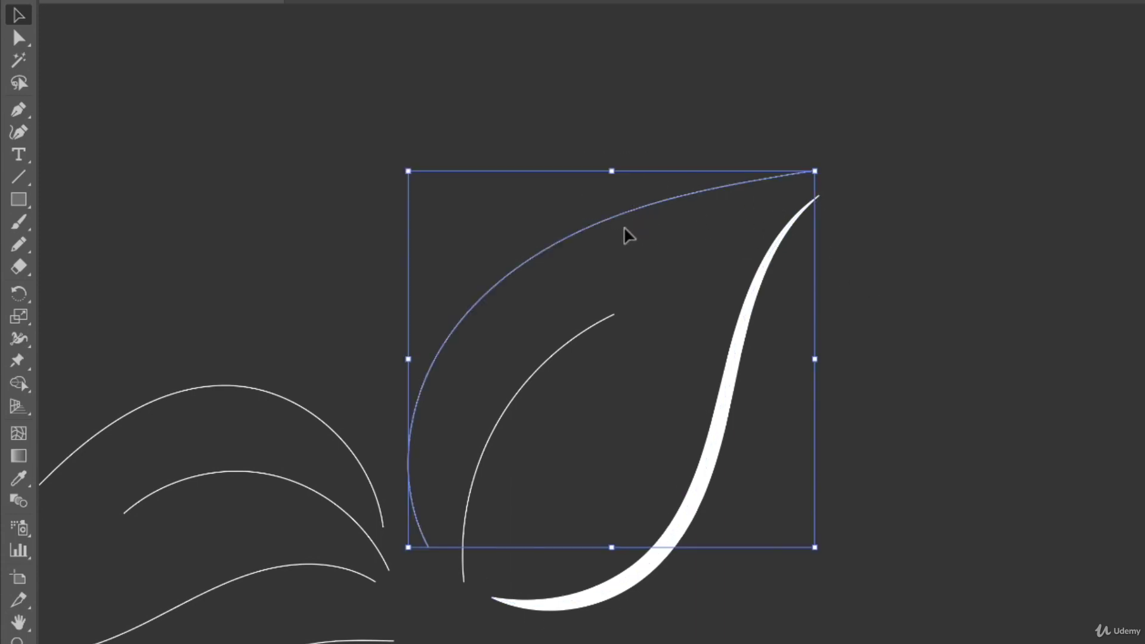
pyautogui.click(541, 142)
pyautogui.click(18, 339)
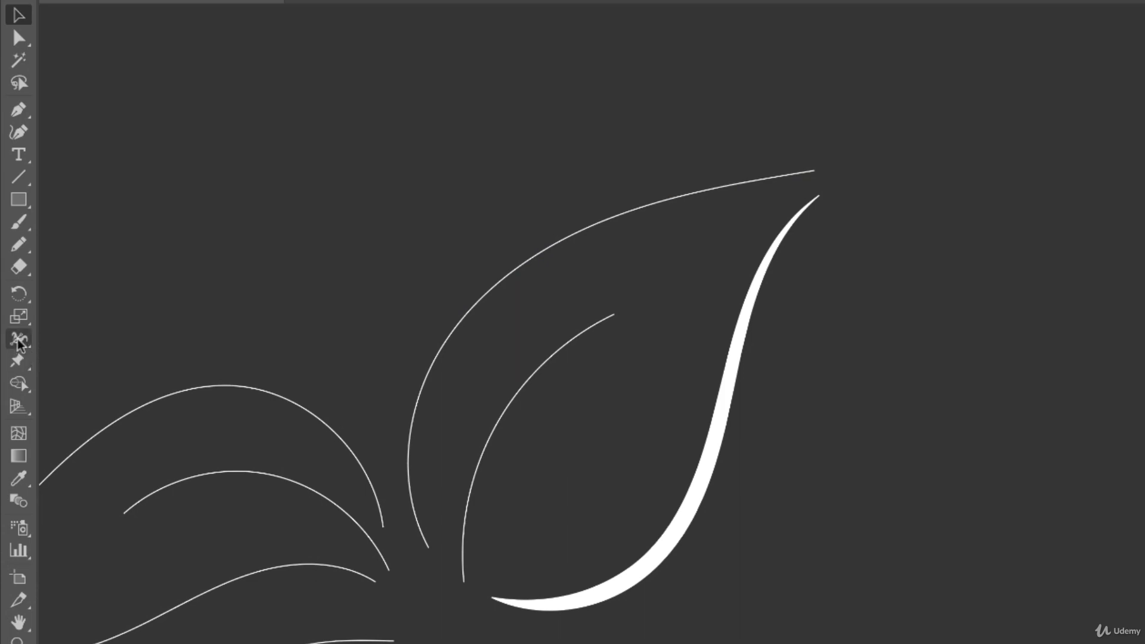
pyautogui.moveTo(432, 388); pyautogui.dragTo(434, 387)
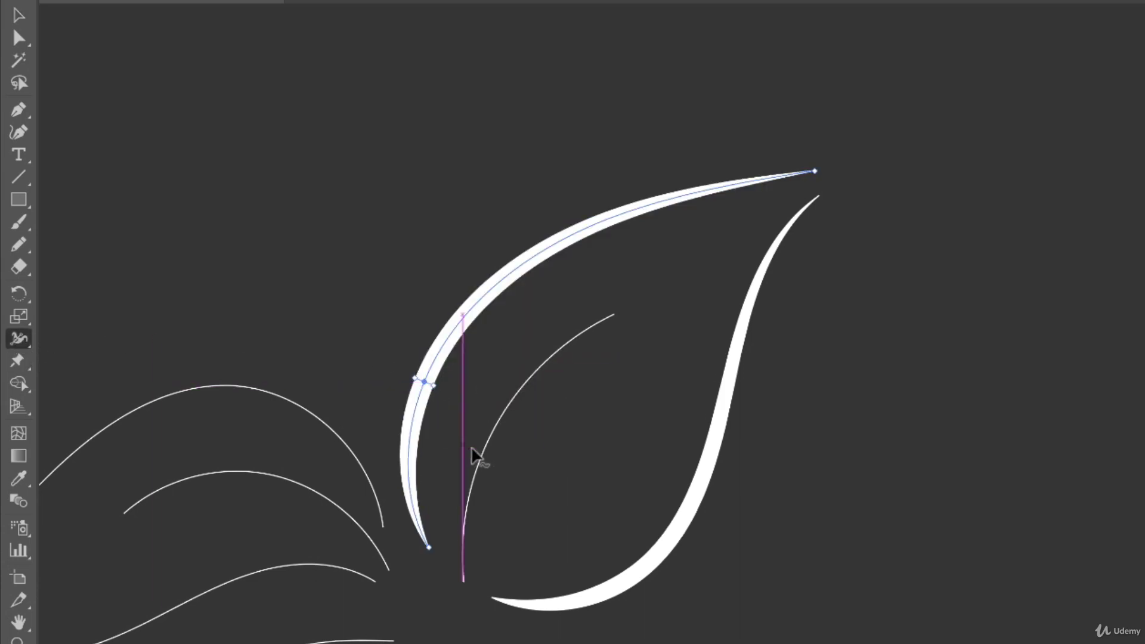
pyautogui.moveTo(482, 457); pyautogui.dragTo(490, 468)
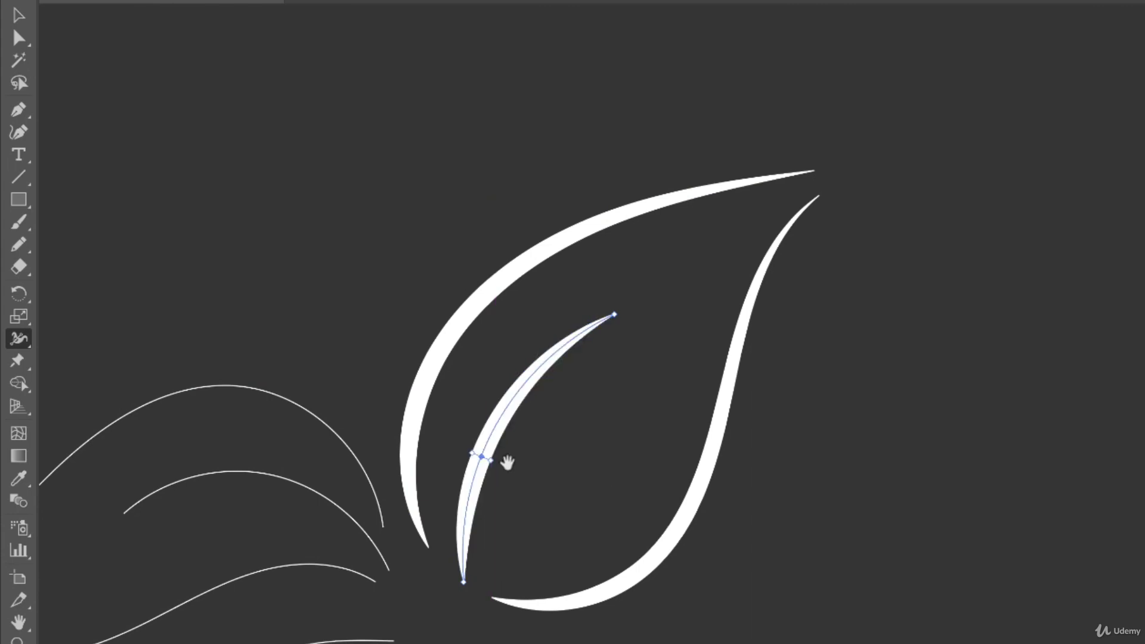
# Step: Widen both edges and the central vein of the bottom leaf with the Width tool, making the vein about 5 pt wide
pyautogui.scroll(-5, 507, 463)
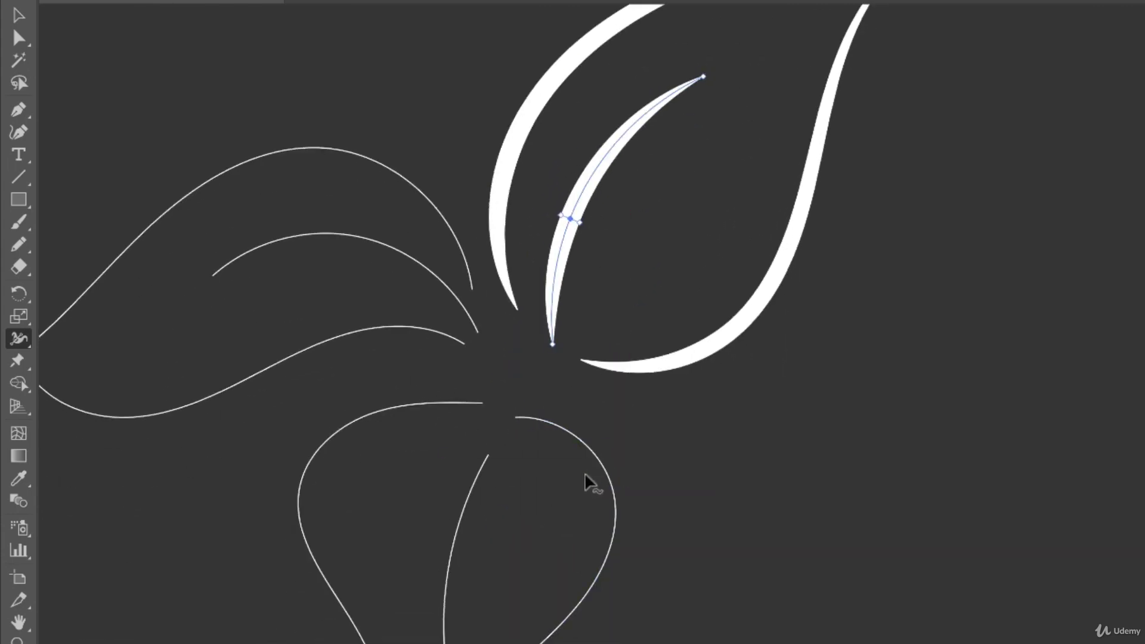
pyautogui.moveTo(600, 465)
pyautogui.mouseDown()
pyautogui.moveTo(587, 477)
pyautogui.moveTo(598, 468)
pyautogui.moveTo(572, 460)
pyautogui.mouseUp()
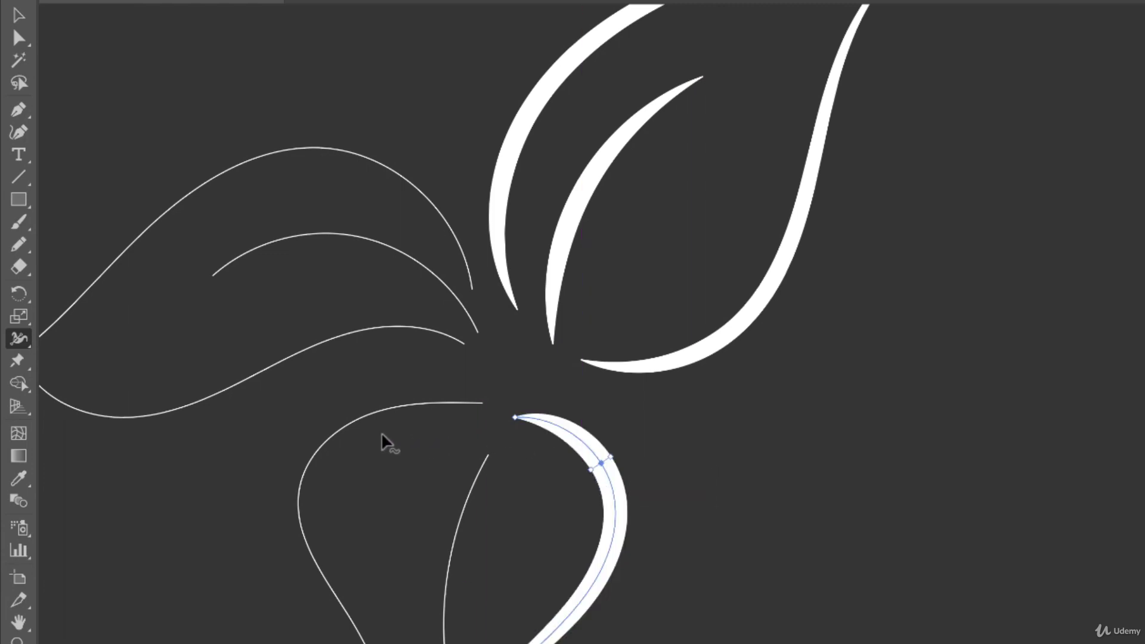
pyautogui.moveTo(352, 424); pyautogui.dragTo(355, 440)
pyautogui.moveTo(461, 534); pyautogui.dragTo(467, 537)
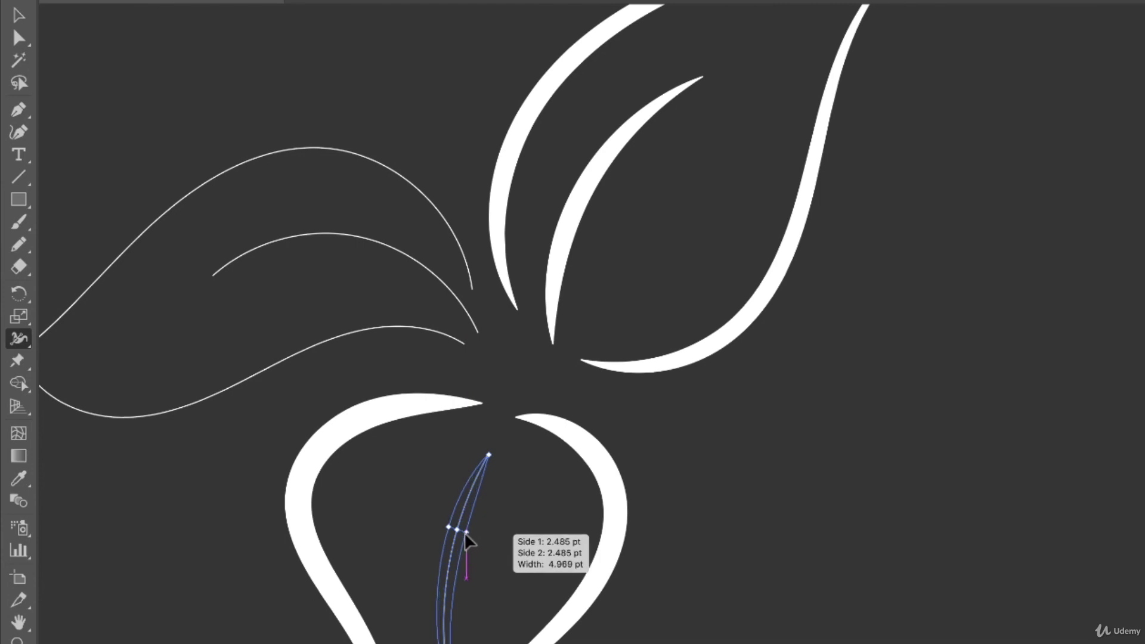
# Step: Widen the lower edge, inner vein and upper edge of the left leaf with the Width tool, and clear the selection
pyautogui.moveTo(373, 329)
pyautogui.mouseDown()
pyautogui.moveTo(377, 352)
pyautogui.moveTo(376, 342)
pyautogui.mouseUp()
pyautogui.moveTo(359, 236); pyautogui.dragTo(355, 253)
pyautogui.moveTo(370, 157); pyautogui.dragTo(376, 169)
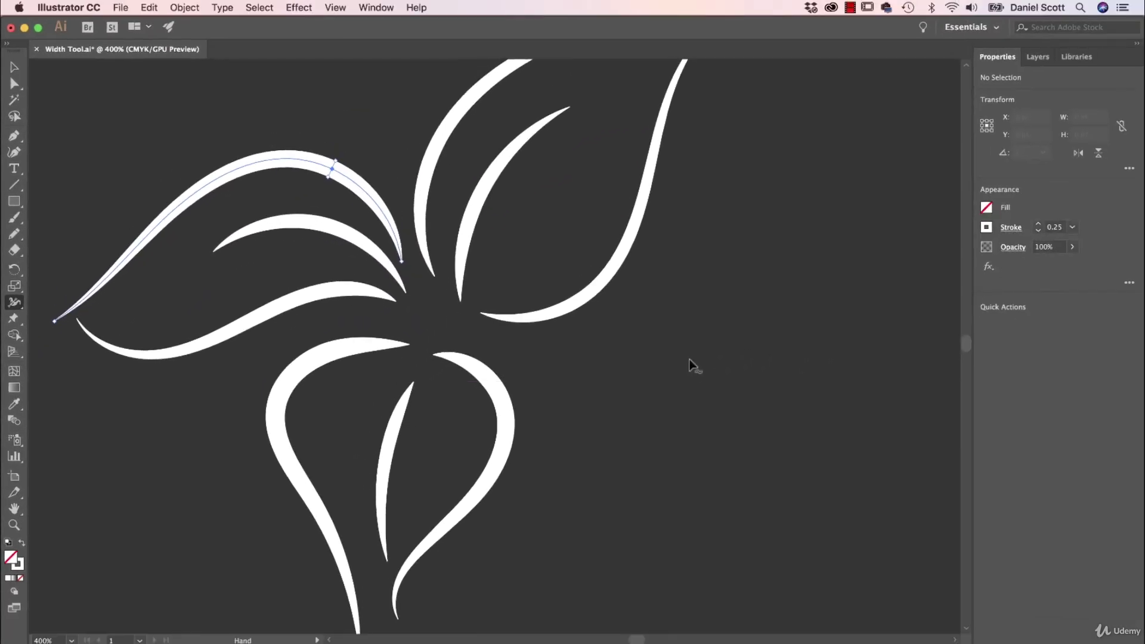
pyautogui.press('super+minus')
pyautogui.press('super+minus')
pyautogui.press('super+minus')
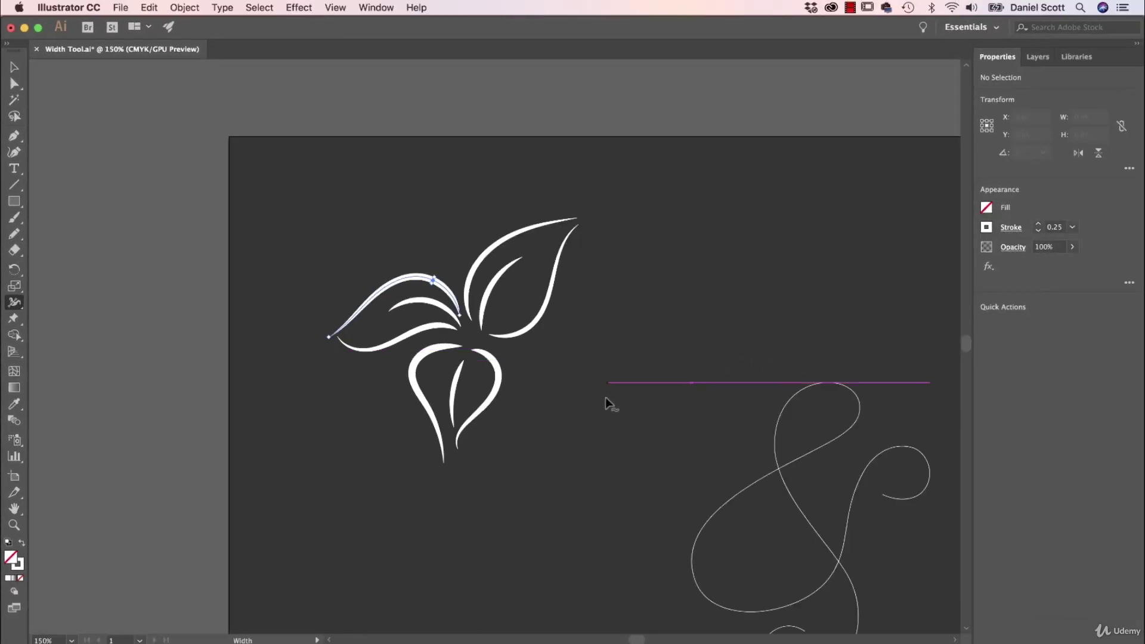
pyautogui.press('v')
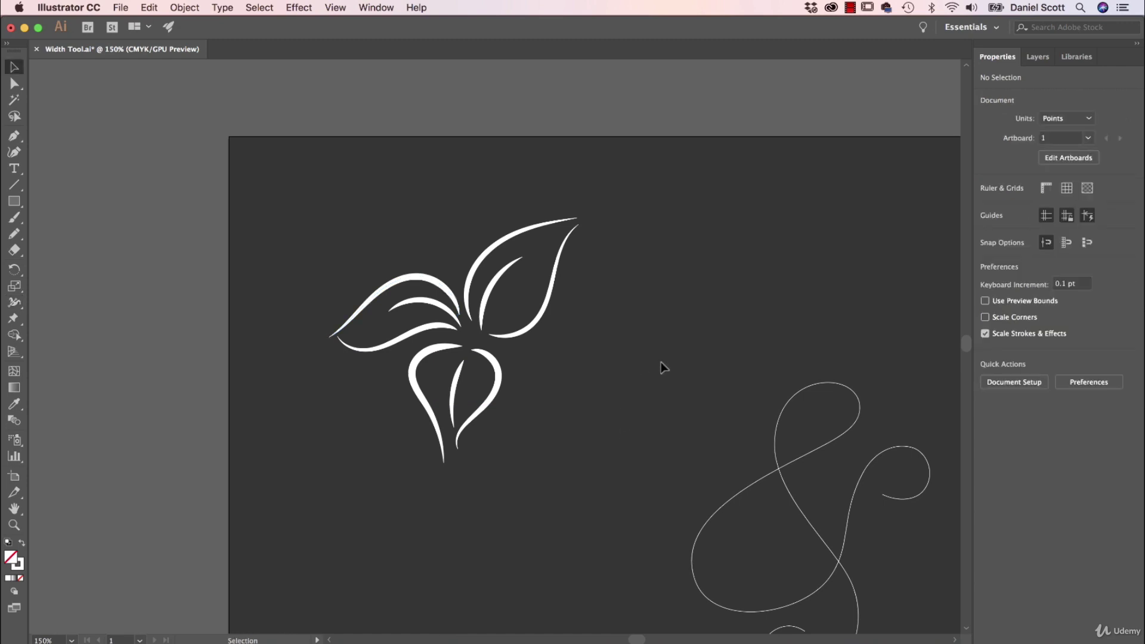
pyautogui.moveTo(661, 363); pyautogui.dragTo(584, 305)
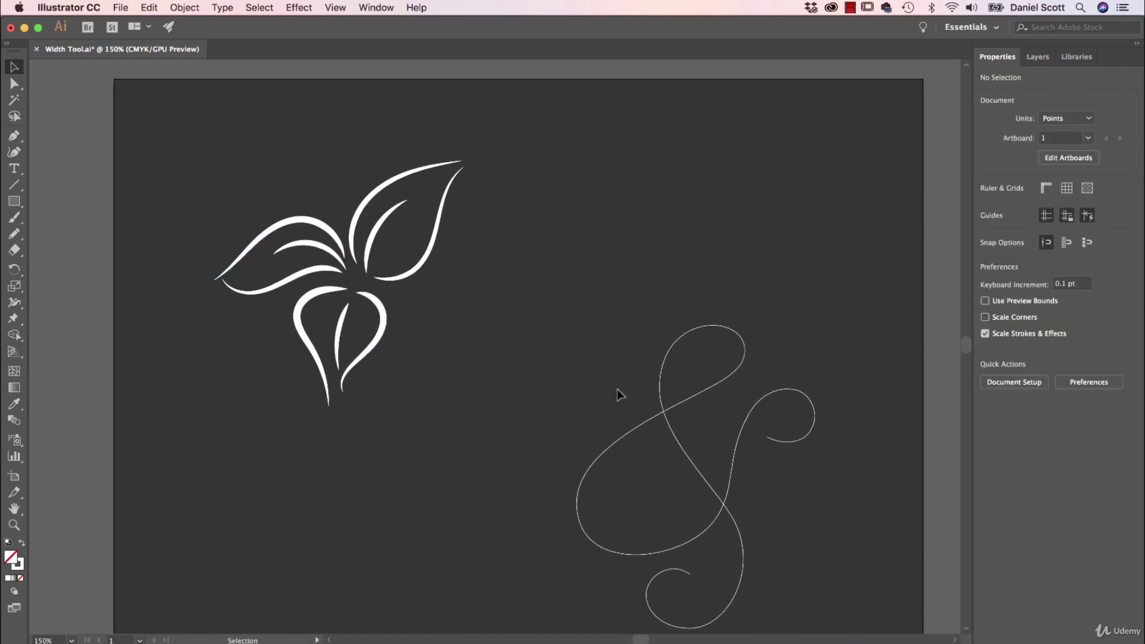
# Step: Select the thin ampersand path and widen the upper loop's right side to about 13.6 pt with the Width tool
pyautogui.press('super+plus')
pyautogui.press('super+plus')
pyautogui.moveTo(658, 396); pyautogui.dragTo(519, 294)
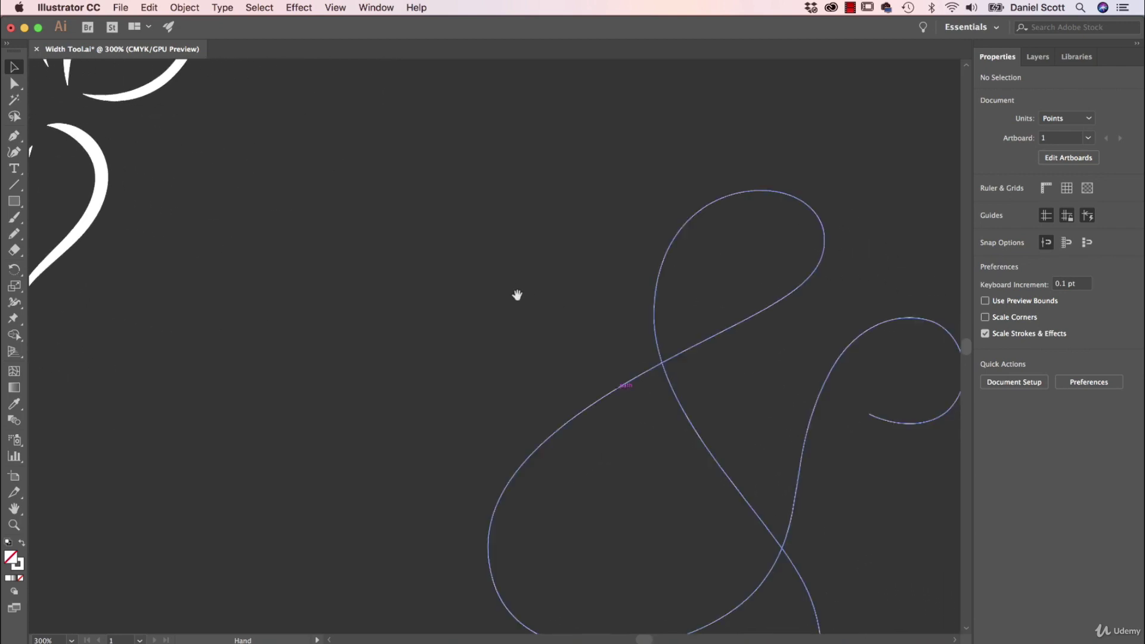
pyautogui.click(698, 429)
pyautogui.moveTo(811, 403); pyautogui.dragTo(680, 330)
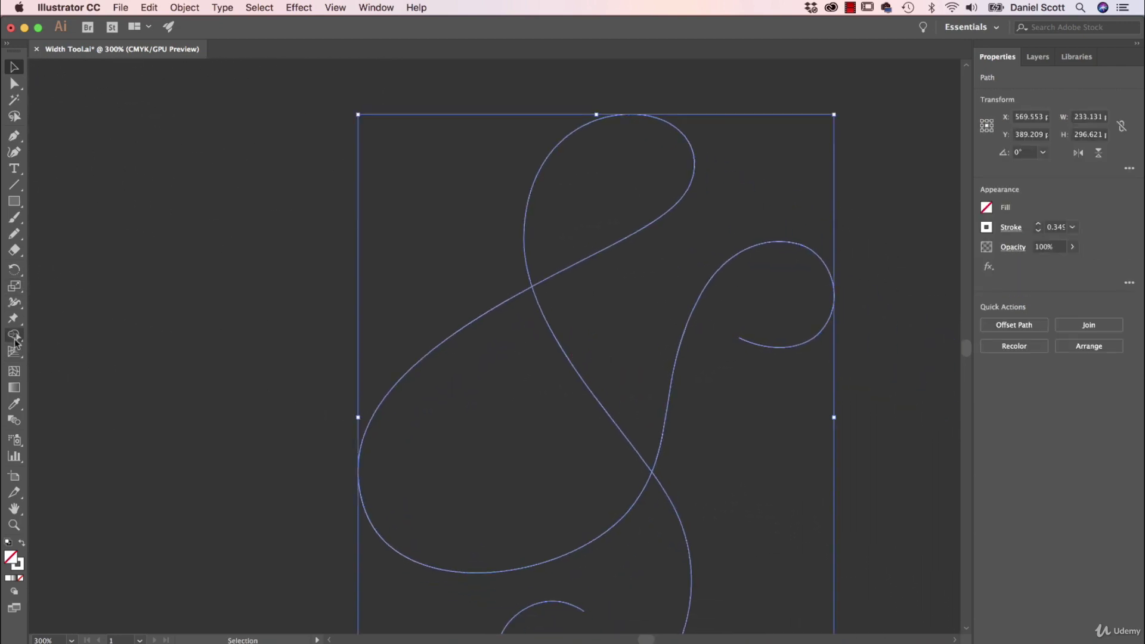
pyautogui.click(14, 302)
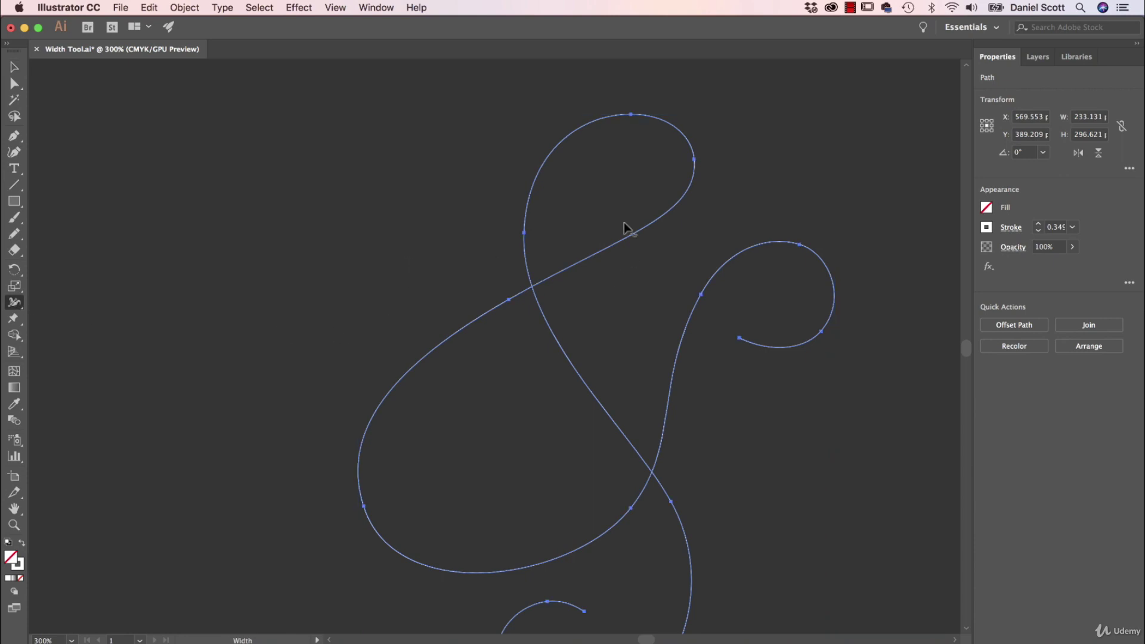
pyautogui.moveTo(692, 182); pyautogui.dragTo(702, 191)
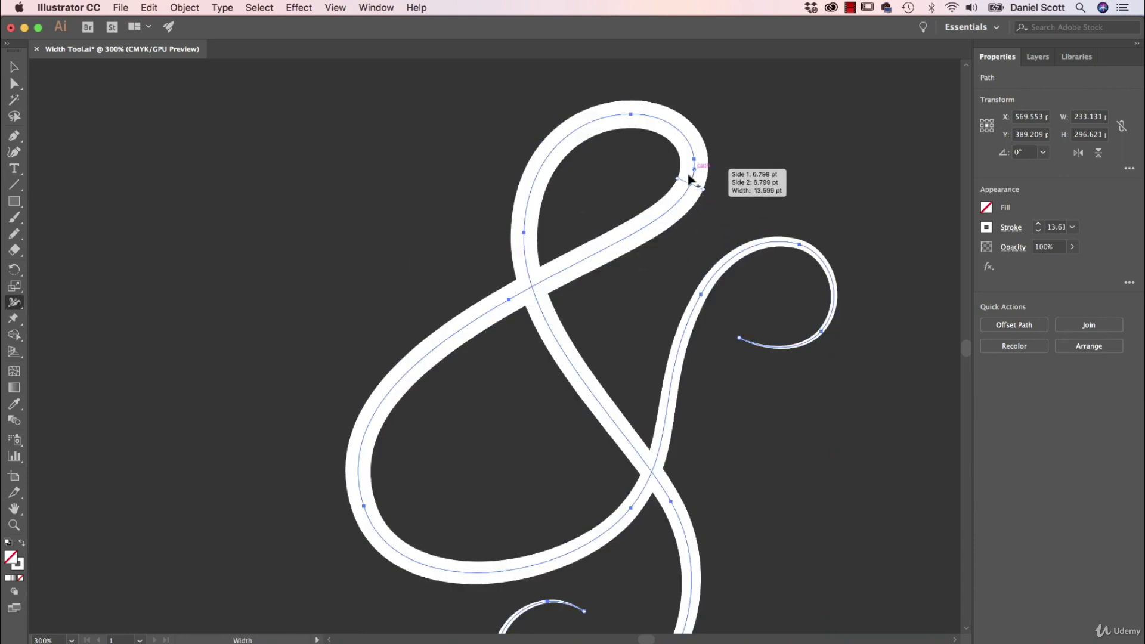
# Step: Narrow the top of the ampersand's upper loop to a thin stroke and widen the diagonal stem to about 17 pt
pyautogui.press('space')
pyautogui.moveTo(726, 435); pyautogui.dragTo(660, 407)
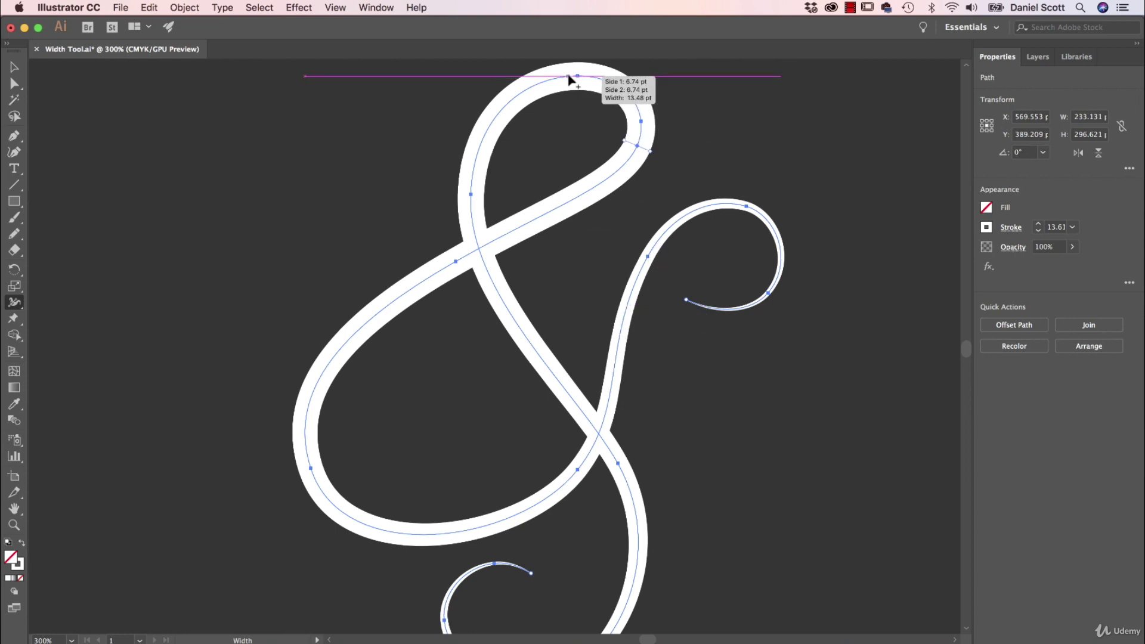
pyautogui.scroll(3, 593, 102)
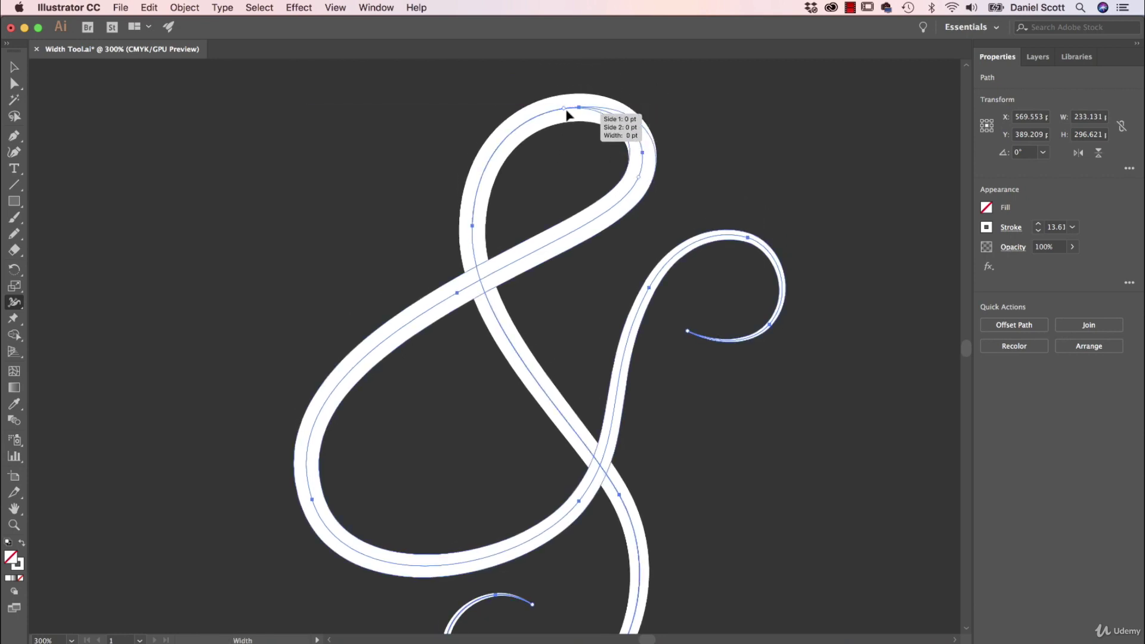
pyautogui.moveTo(563, 111); pyautogui.dragTo(566, 83)
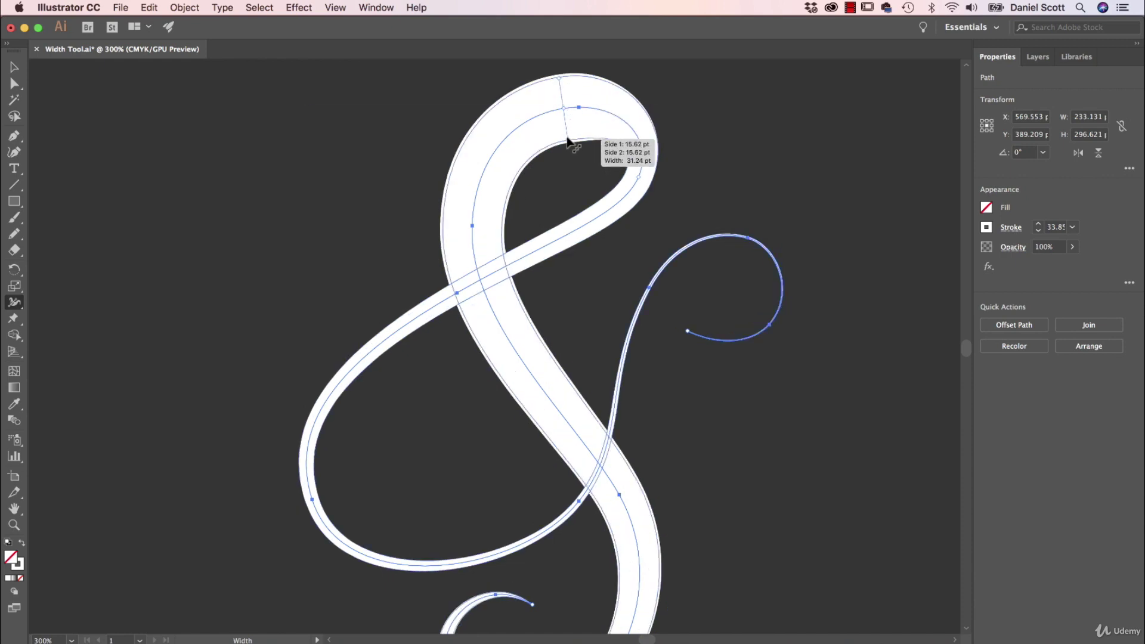
pyautogui.moveTo(567, 137); pyautogui.dragTo(570, 117)
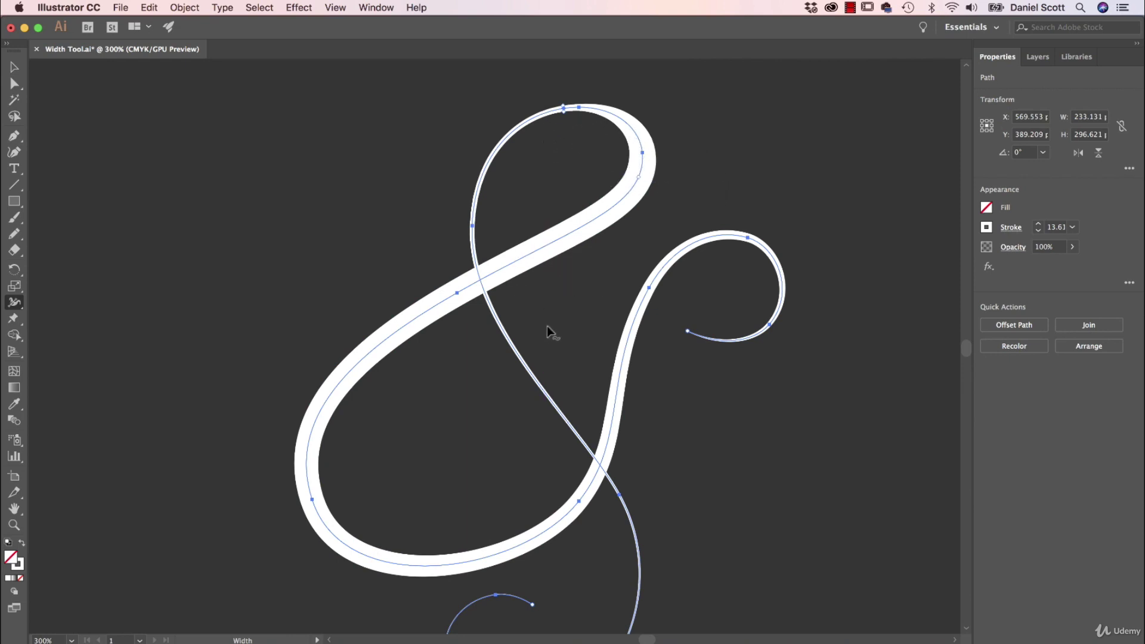
pyautogui.moveTo(518, 353); pyautogui.dragTo(493, 377)
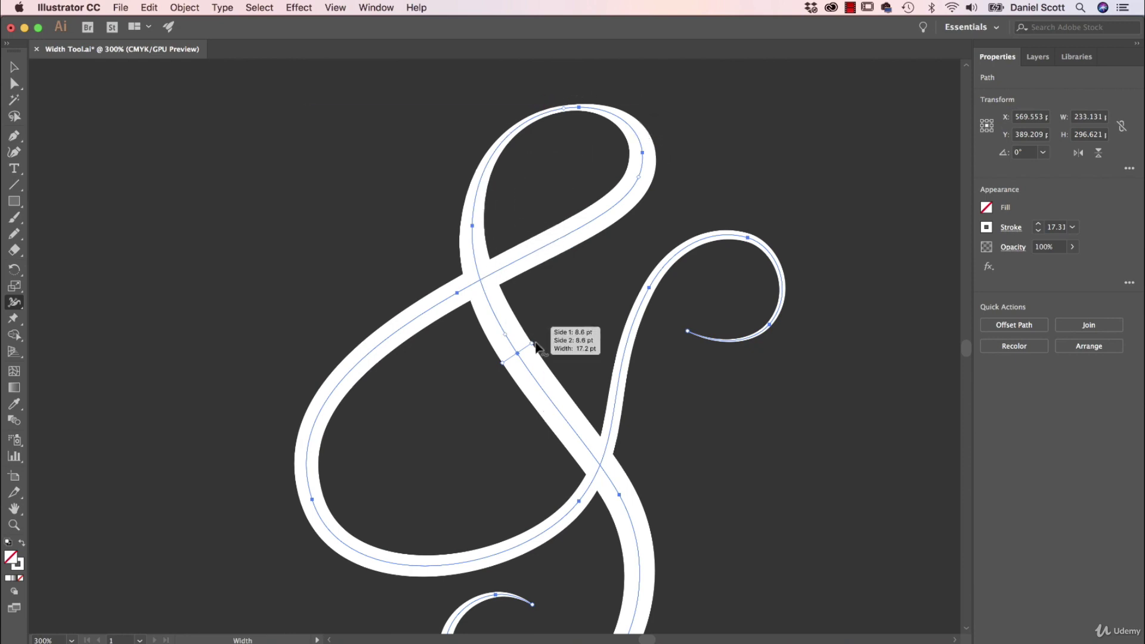
# Step: Narrow the ampersand's stroke at the base of the lower curve and widen the outer bend of the lower curl
pyautogui.scroll(-5, 598, 176)
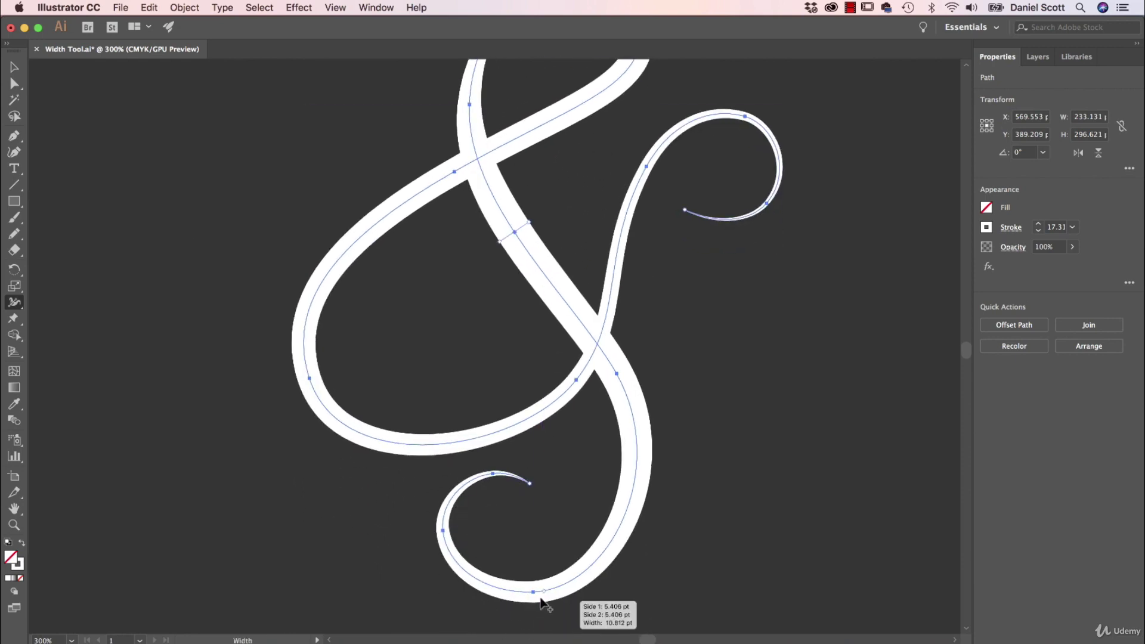
pyautogui.moveTo(543, 597); pyautogui.dragTo(545, 599)
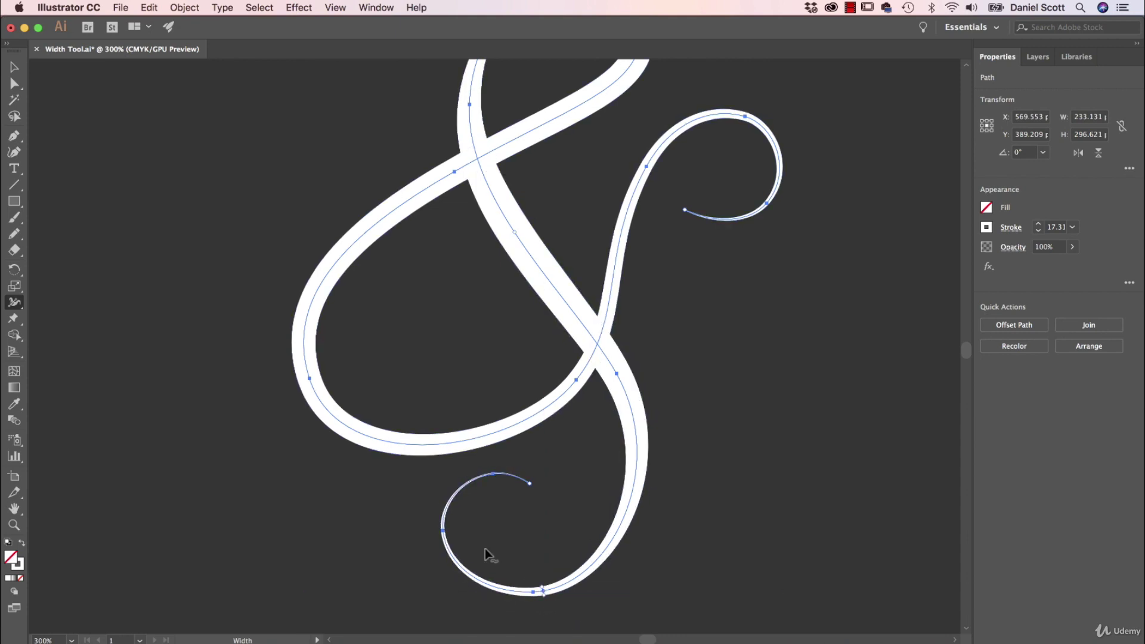
pyautogui.moveTo(459, 541); pyautogui.dragTo(468, 549)
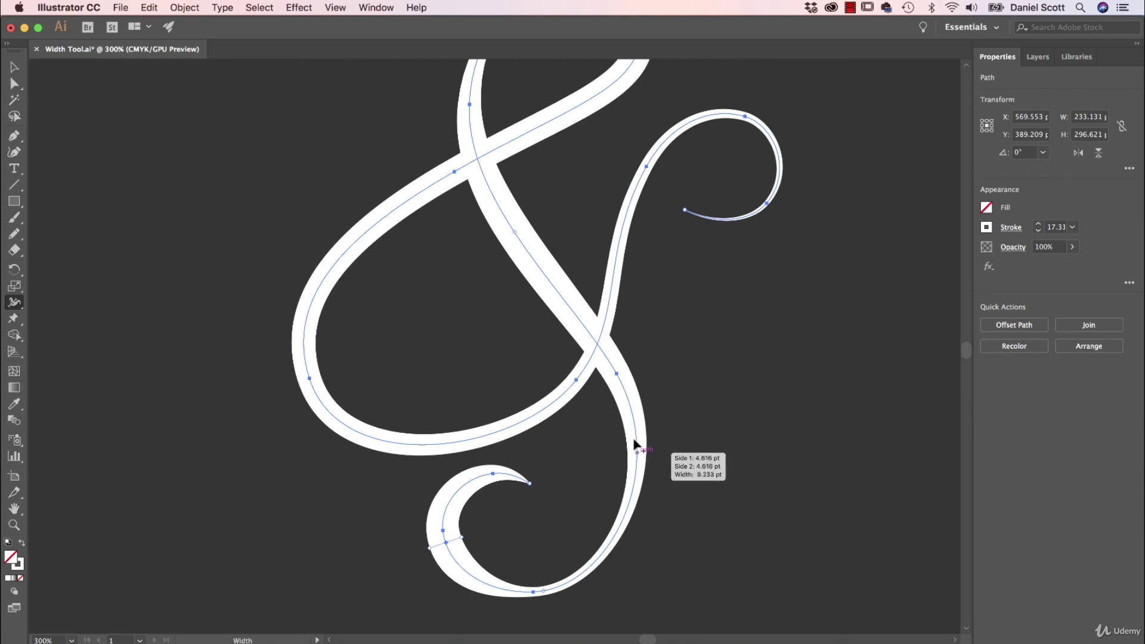
# Step: Widen the lower bend of the ampersand's large bowl to about 25 pt with the Width tool
pyautogui.scroll(3, 489, 294)
pyautogui.hscroll(-1, 490, 294)
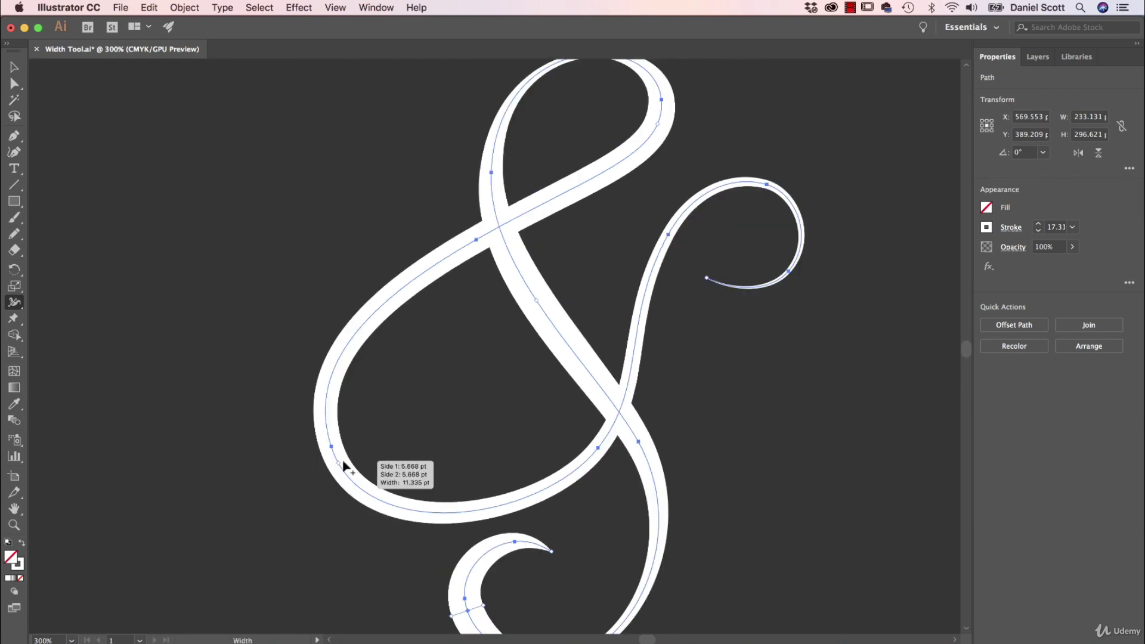
pyautogui.moveTo(340, 464); pyautogui.dragTo(366, 457)
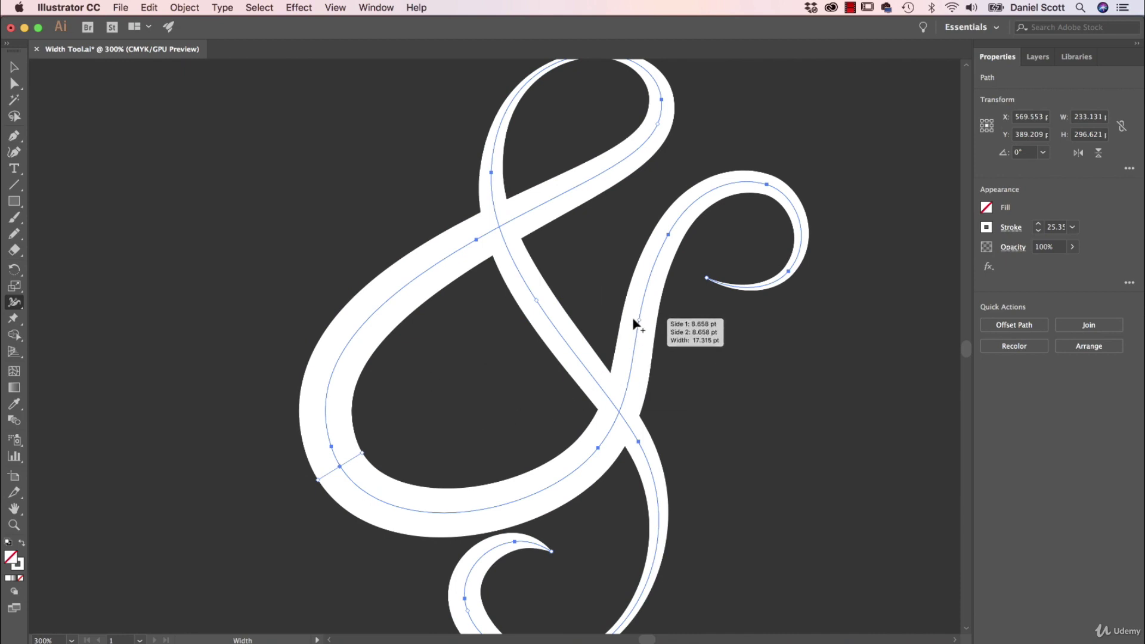
# Step: Narrow the rising stroke just above the lower crossing, widen the upper-right curl, and slide its width point slightly back along the curve
pyautogui.moveTo(639, 354); pyautogui.dragTo(636, 352)
pyautogui.moveTo(796, 255)
pyautogui.mouseDown()
pyautogui.moveTo(783, 246)
pyautogui.moveTo(819, 249)
pyautogui.mouseUp()
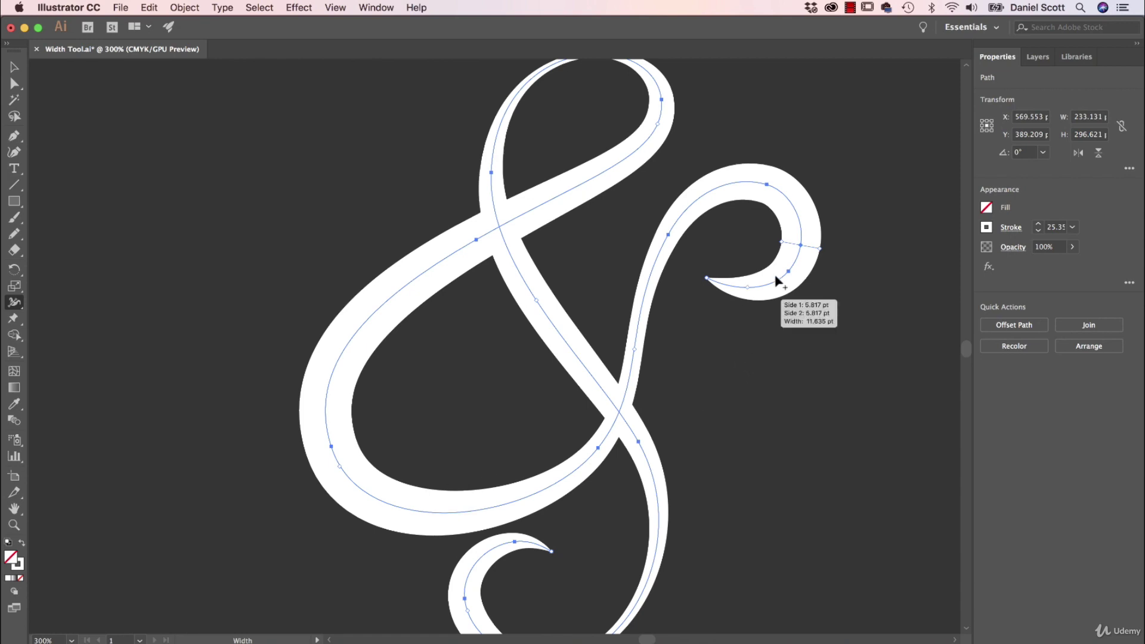
pyautogui.moveTo(800, 249)
pyautogui.mouseDown()
pyautogui.moveTo(772, 187)
pyautogui.moveTo(706, 206)
pyautogui.moveTo(686, 245)
pyautogui.moveTo(683, 298)
pyautogui.moveTo(662, 255)
pyautogui.moveTo(645, 376)
pyautogui.moveTo(696, 210)
pyautogui.moveTo(775, 192)
pyautogui.moveTo(800, 231)
pyautogui.mouseUp()
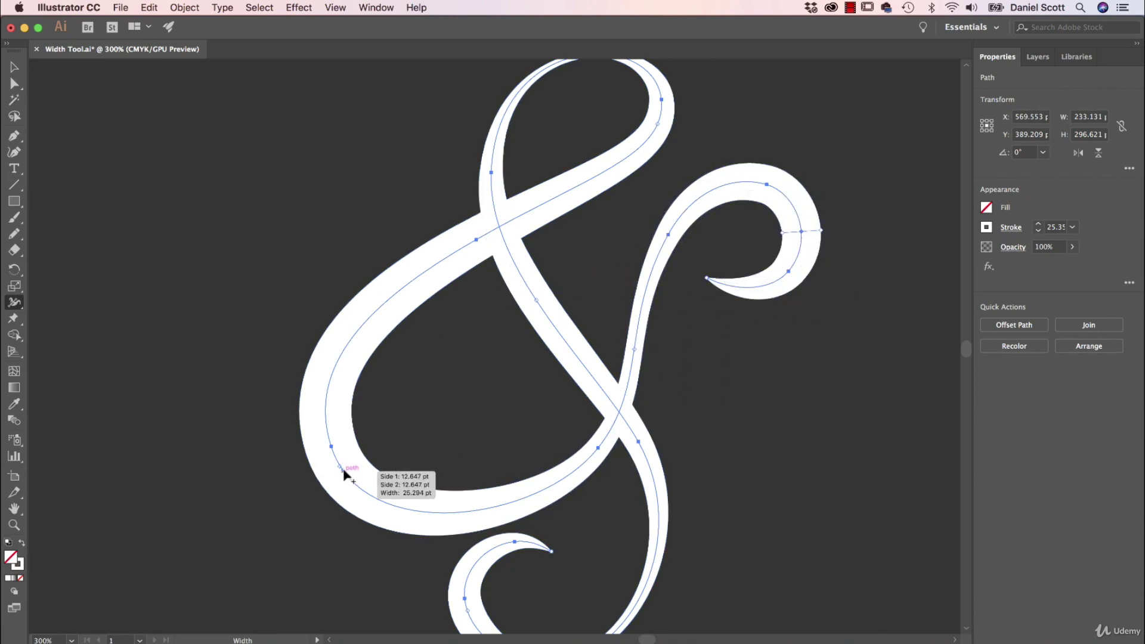
# Step: Reposition the width point on the ampersand's large bowl and pull its handles outward to thicken the stroke further
pyautogui.click(360, 491)
pyautogui.moveTo(360, 492)
pyautogui.mouseDown()
pyautogui.moveTo(516, 491)
pyautogui.moveTo(549, 471)
pyautogui.moveTo(495, 488)
pyautogui.moveTo(359, 466)
pyautogui.moveTo(368, 471)
pyautogui.mouseUp()
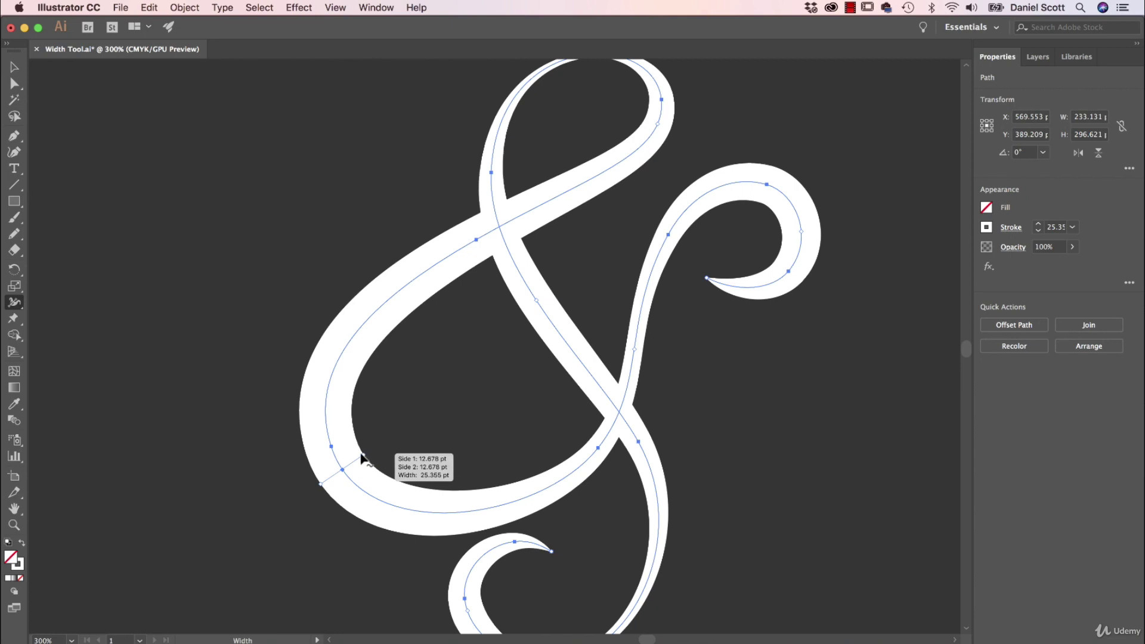
pyautogui.moveTo(364, 458)
pyautogui.mouseDown()
pyautogui.moveTo(401, 440)
pyautogui.moveTo(378, 449)
pyautogui.mouseUp()
pyautogui.moveTo(320, 485); pyautogui.dragTo(272, 523)
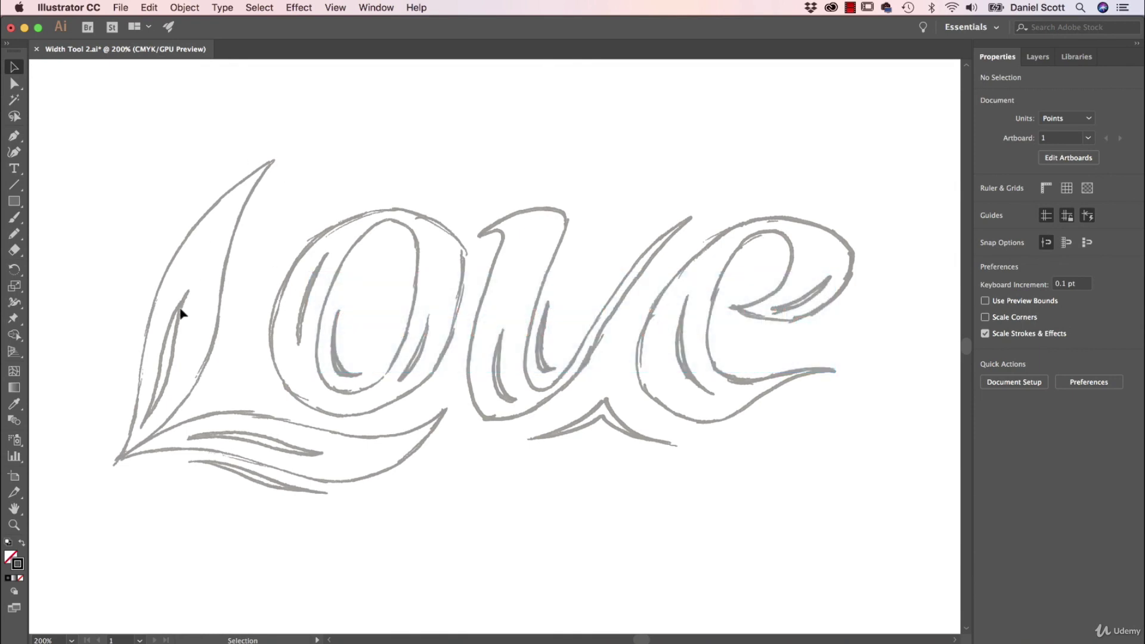
# Step: Activate the Curvature tool and set the stroke weight to 1 pt for tracing the Love sketch
pyautogui.click(21, 155)
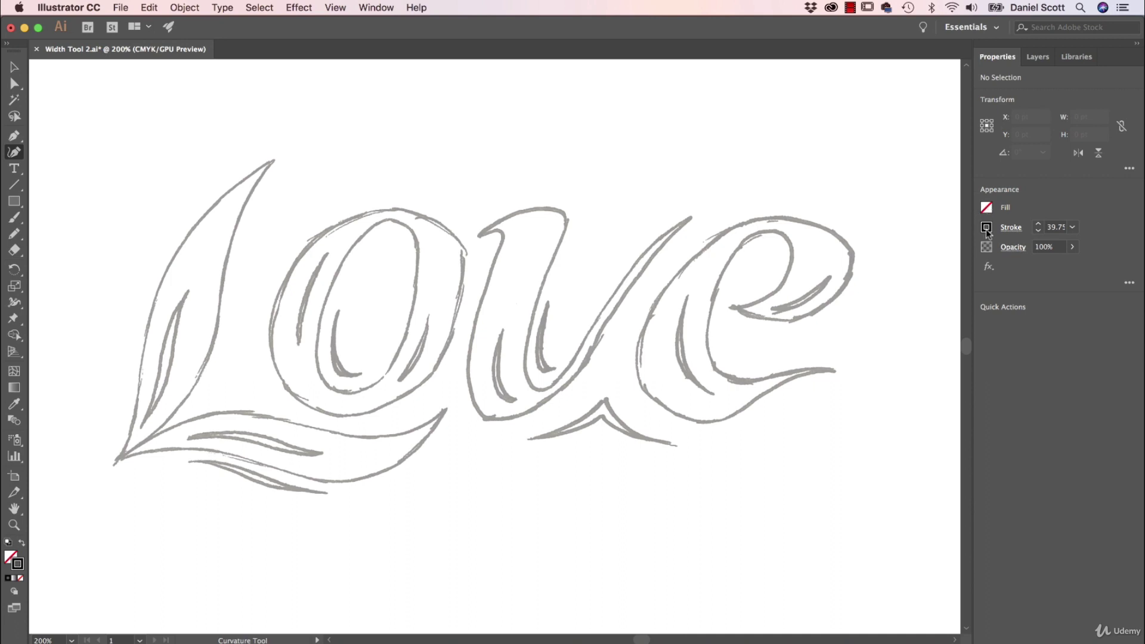
pyautogui.click(1072, 228)
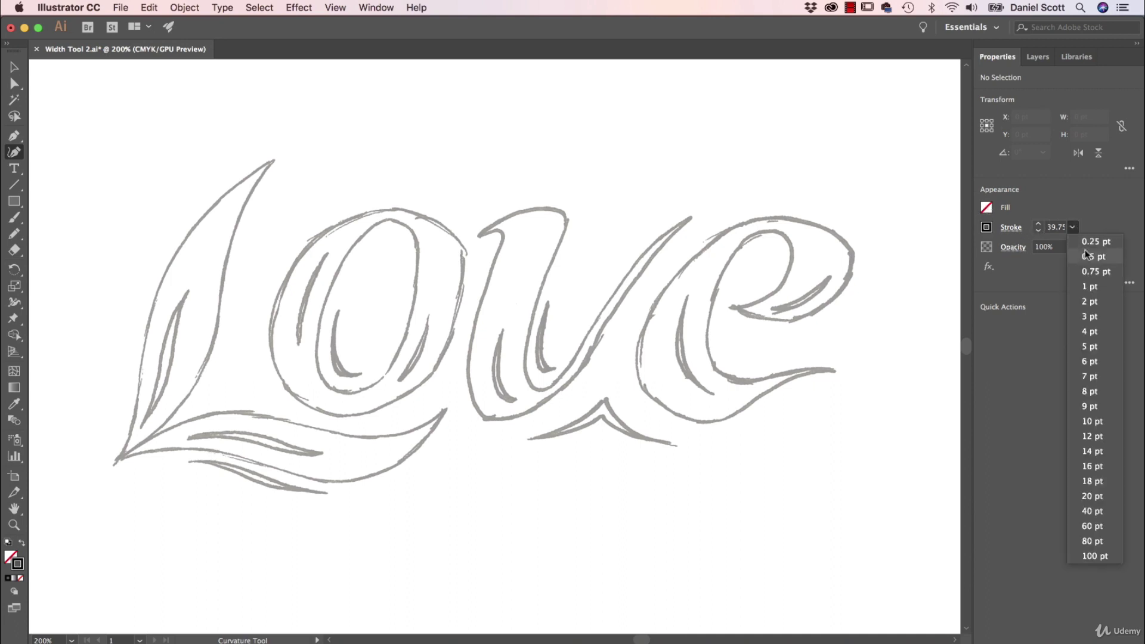
pyautogui.click(1090, 286)
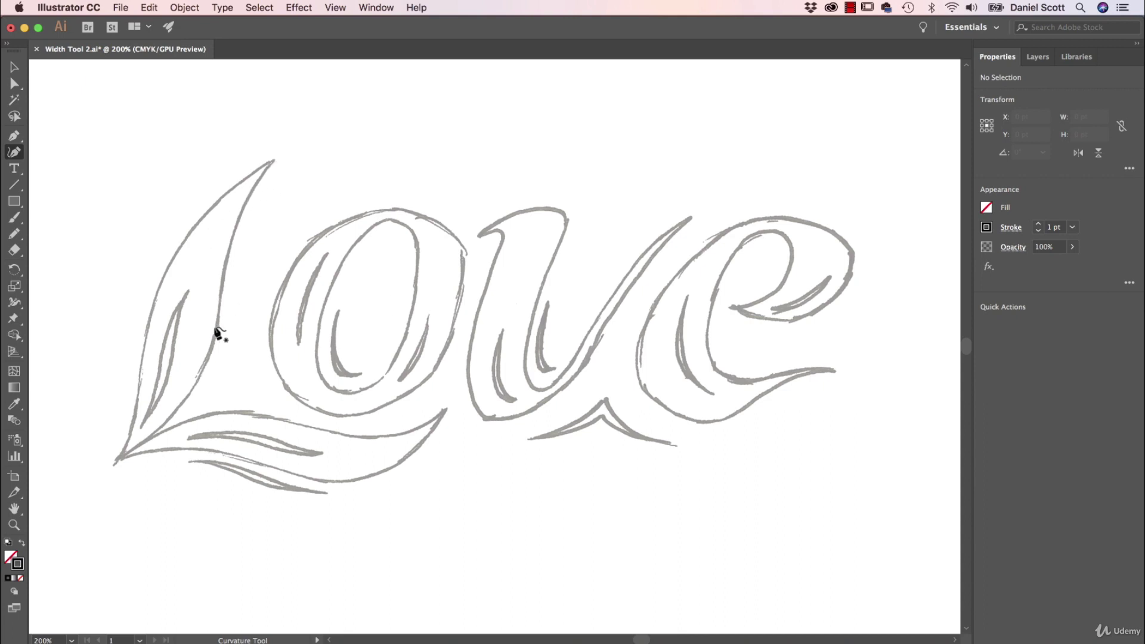
pyautogui.click(268, 163)
pyautogui.click(128, 451)
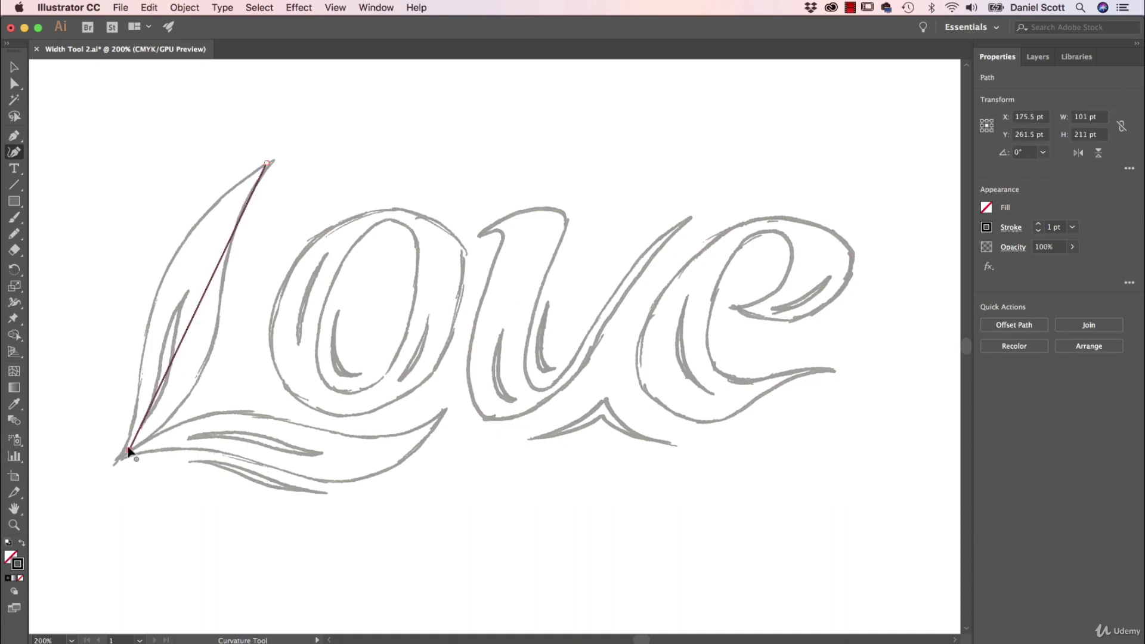
pyautogui.press('Escape')
pyautogui.press('super+z')
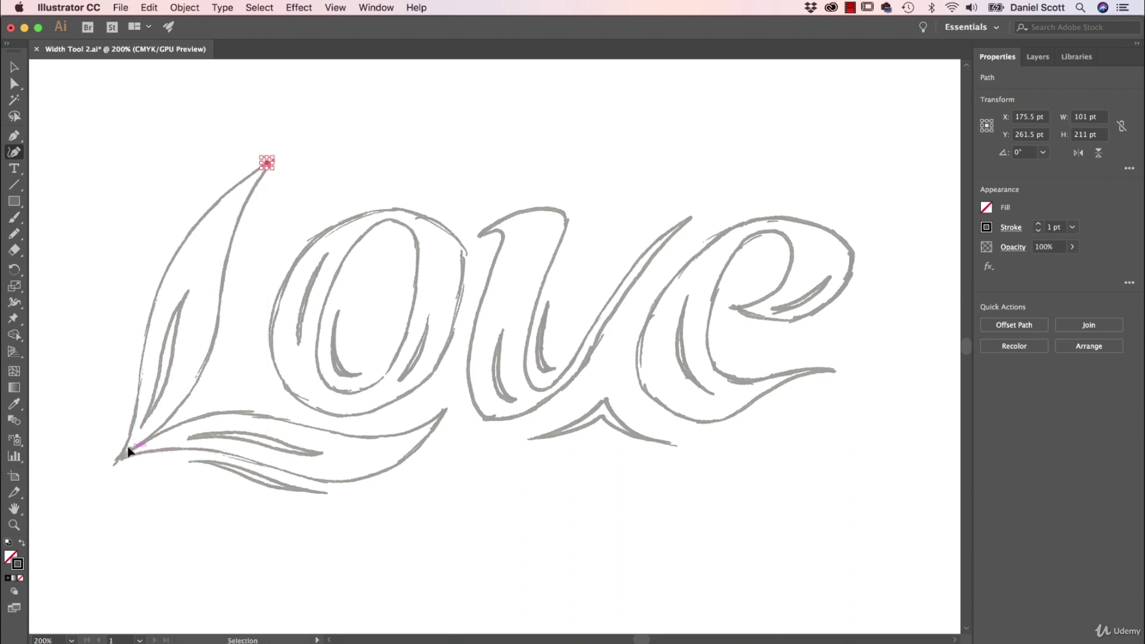
pyautogui.press('super+z')
pyautogui.click(270, 162)
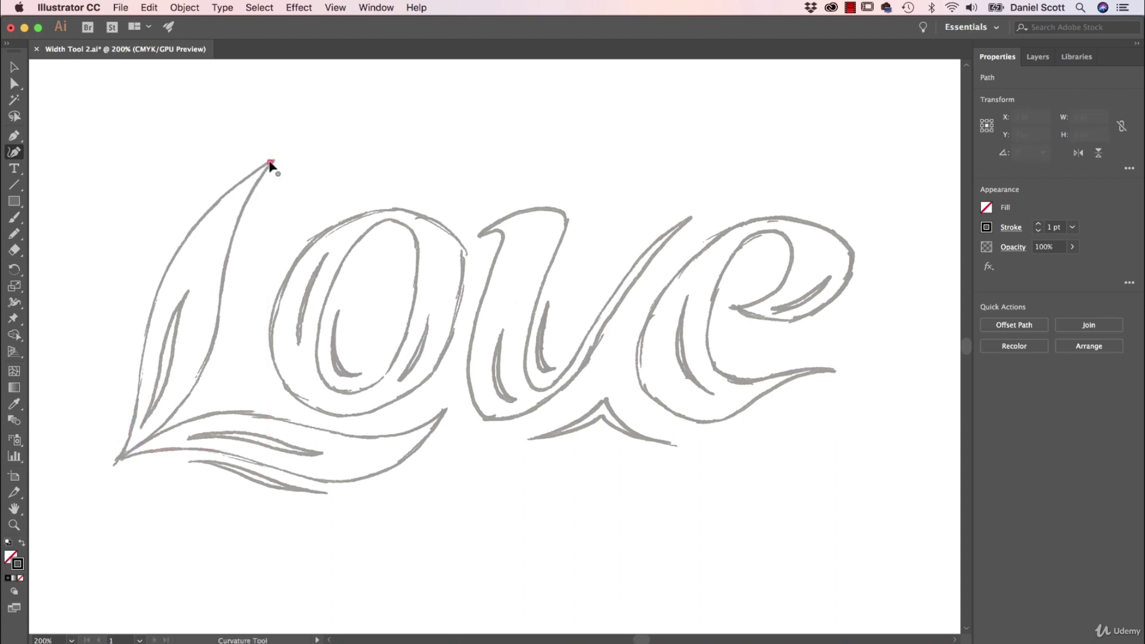
pyautogui.click(189, 296)
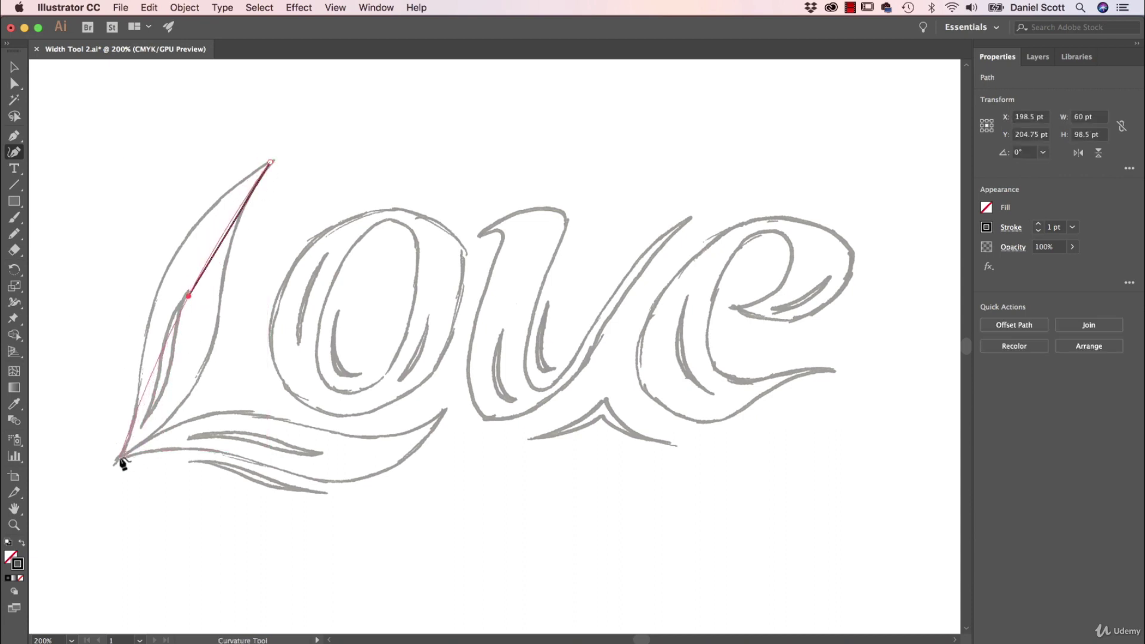
pyautogui.click(120, 459)
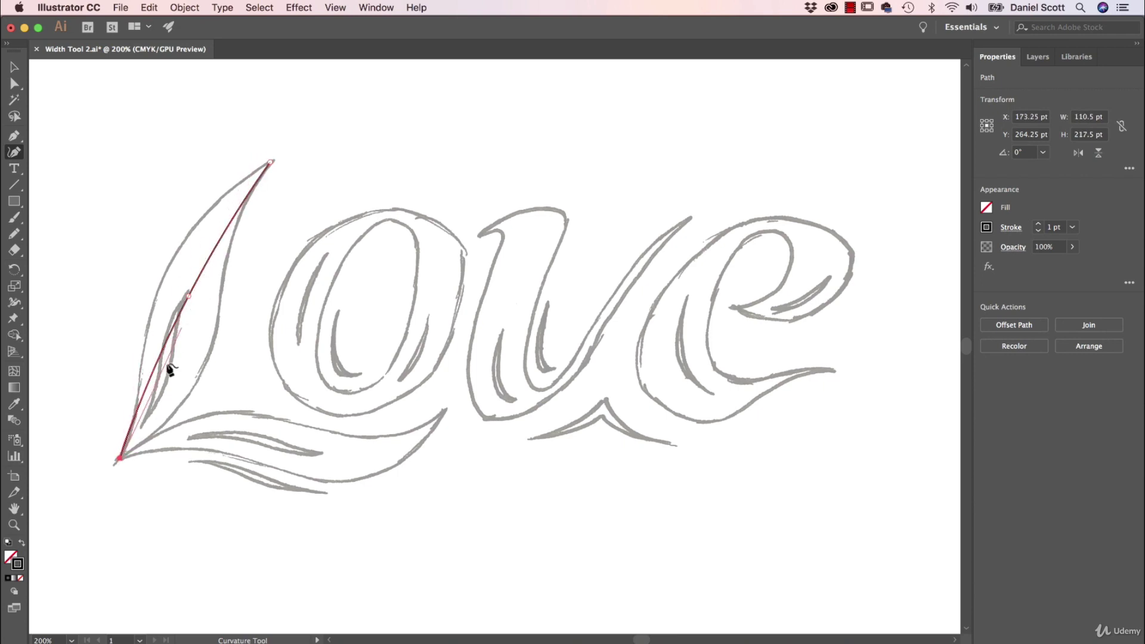
pyautogui.press('Escape')
pyautogui.press('super+z')
pyautogui.press('super+z')
pyautogui.press('super+z')
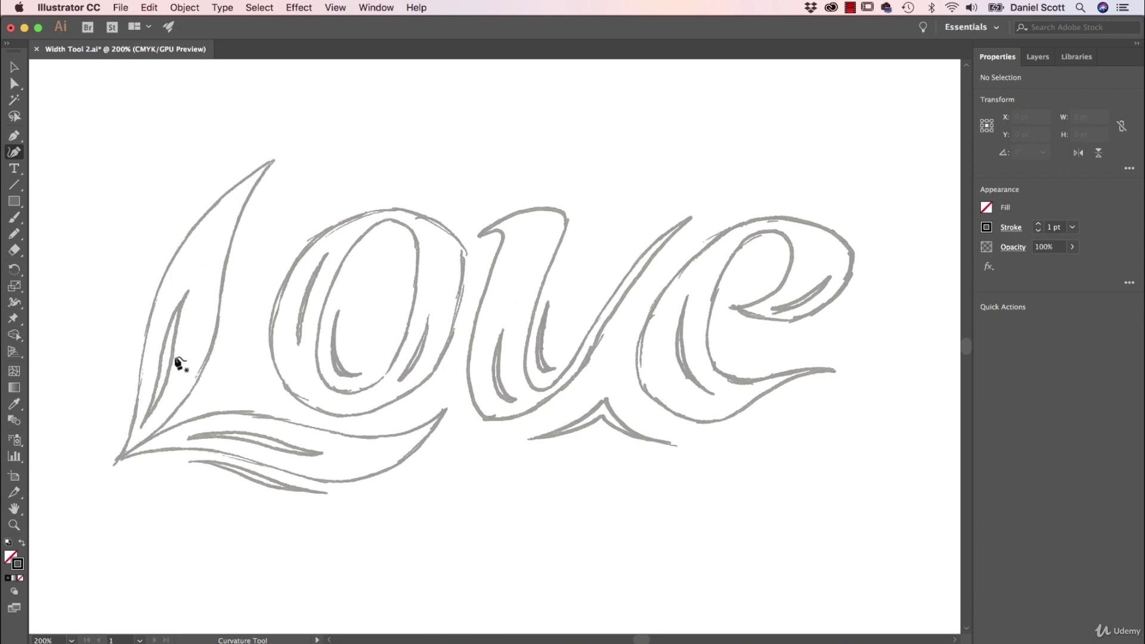
# Step: Trace the centre line of the L's stem from its upper tip to its base with a four-point Curvature path, then deselect it
pyautogui.click(270, 161)
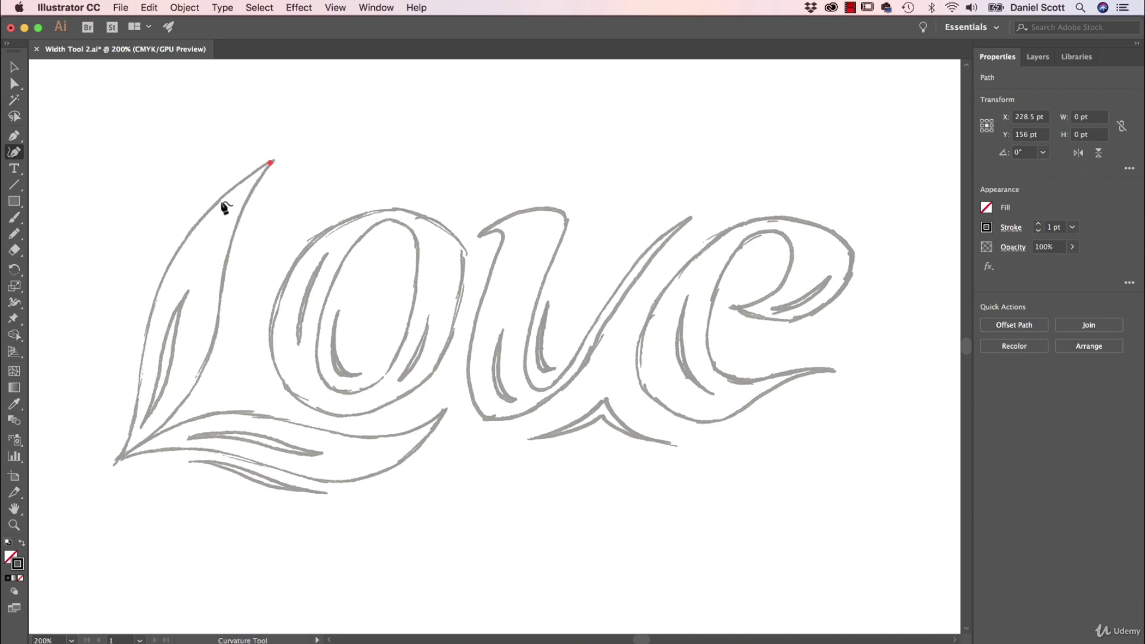
pyautogui.click(209, 232)
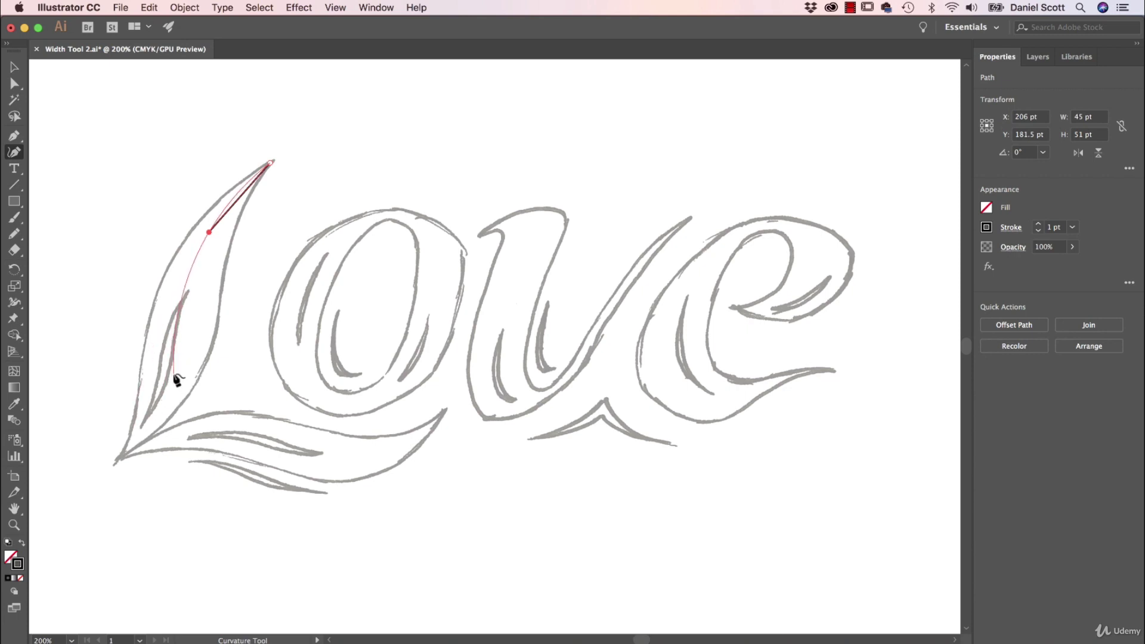
pyautogui.click(173, 373)
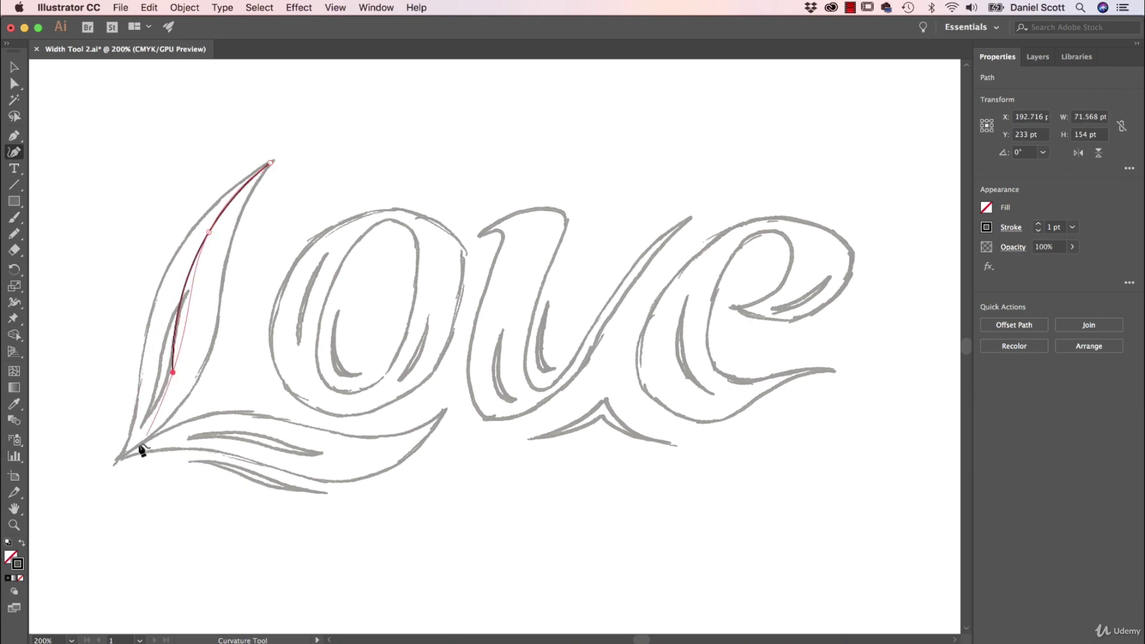
pyautogui.click(116, 463)
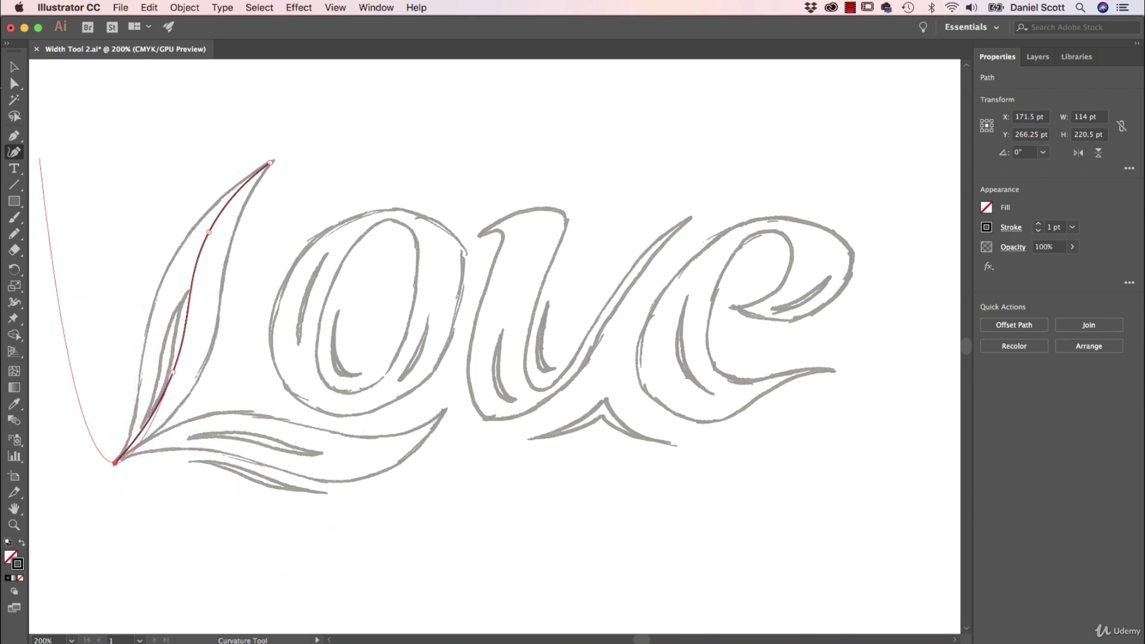
pyautogui.click(15, 67)
pyautogui.click(91, 138)
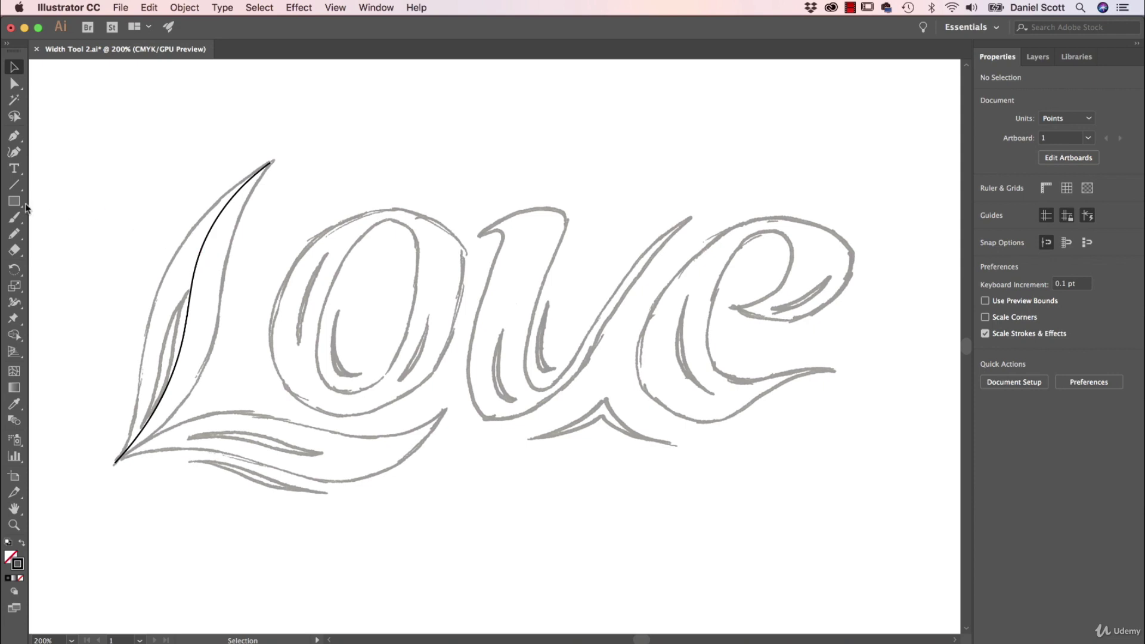
# Step: Widen the middle of the L's centre path with the Width tool to match the sketched stem outline, then clear the selection
pyautogui.click(194, 285)
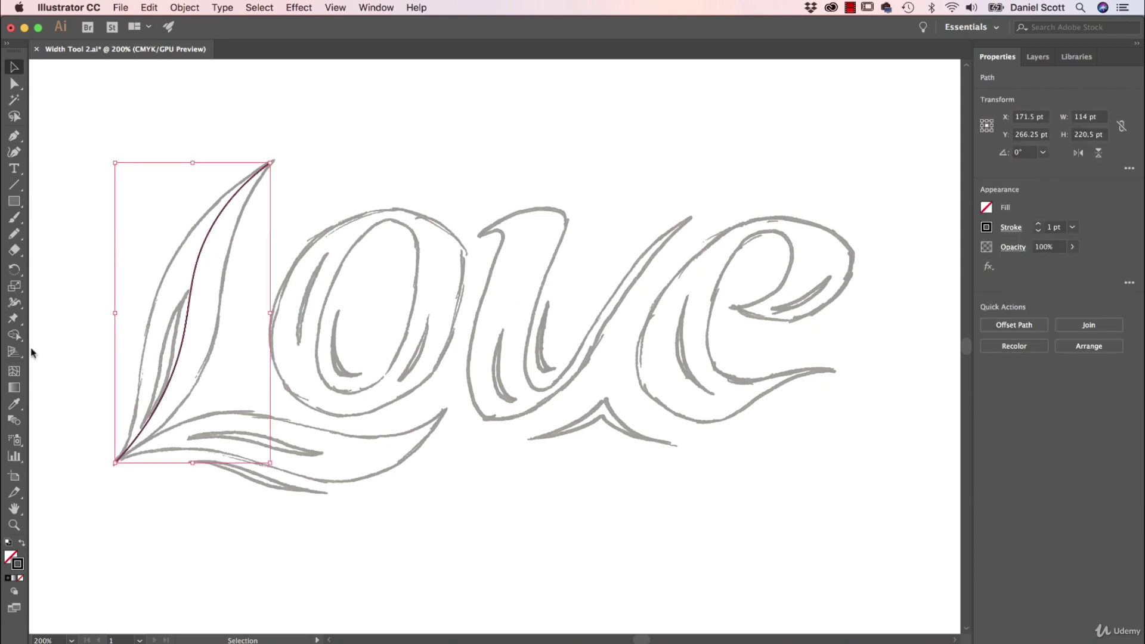
pyautogui.click(15, 302)
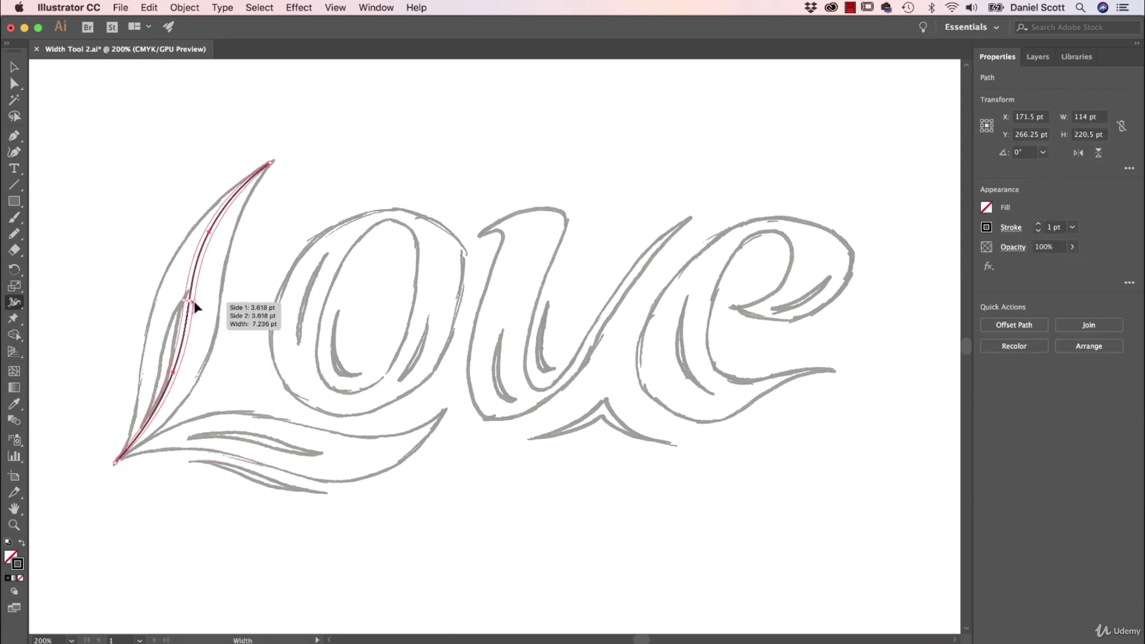
pyautogui.moveTo(195, 307); pyautogui.dragTo(218, 322)
pyautogui.press('v')
pyautogui.click(162, 152)
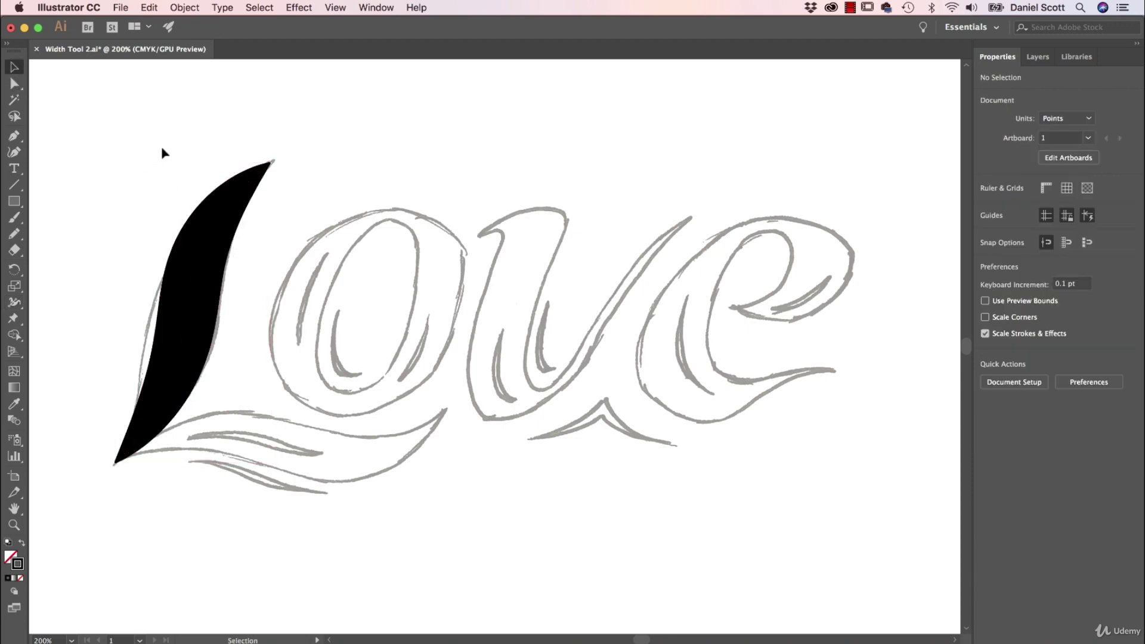
# Step: Examine the upper tip of the L's stem up close to see how the stroke ends there
pyautogui.press('super+equal')
pyautogui.press('super+equal')
pyautogui.press('super+equal')
pyautogui.moveTo(173, 134); pyautogui.dragTo(537, 403)
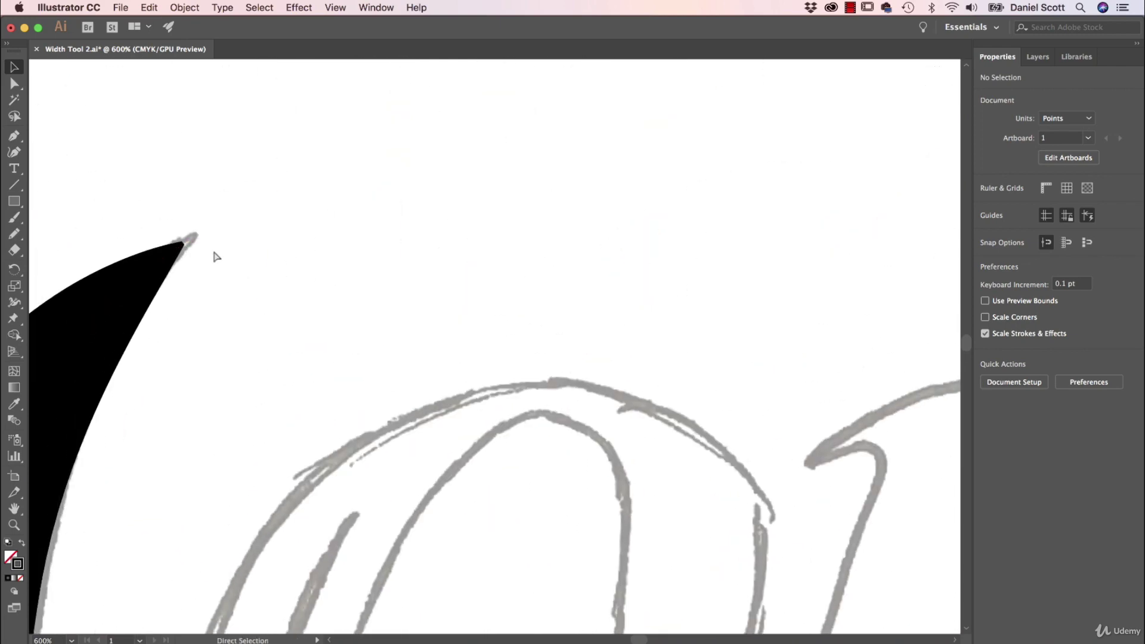
pyautogui.press('super+equal')
pyautogui.moveTo(179, 269); pyautogui.dragTo(595, 435)
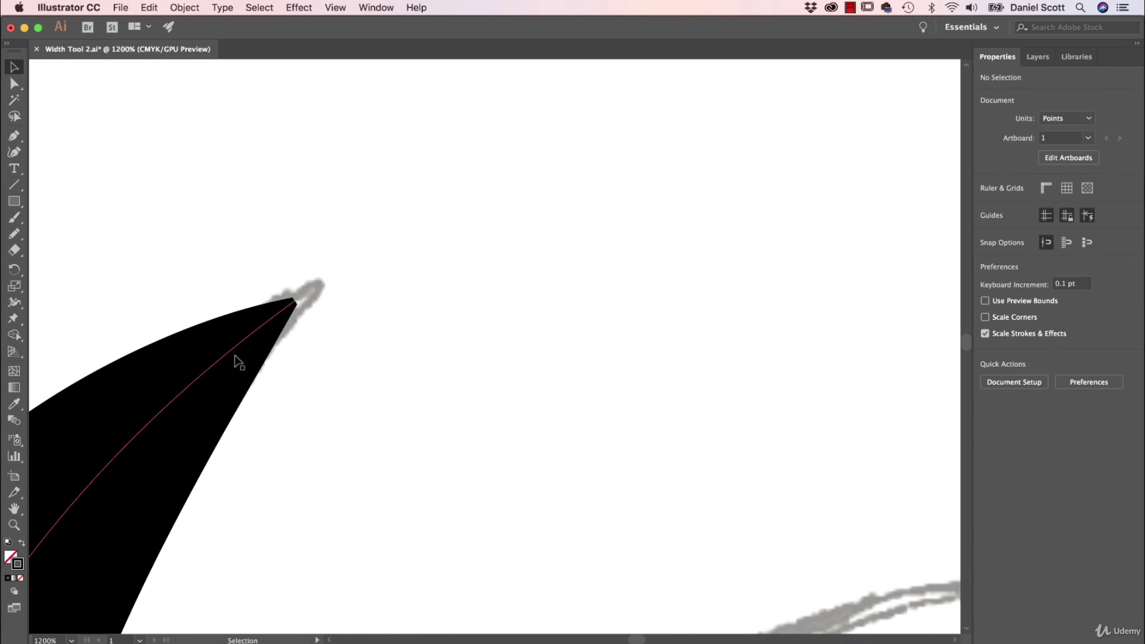
pyautogui.press('super+minus')
pyautogui.press('super+minus')
pyautogui.press('super+minus')
pyautogui.press('super+minus')
pyautogui.press('super+minus')
pyautogui.press('super+minus')
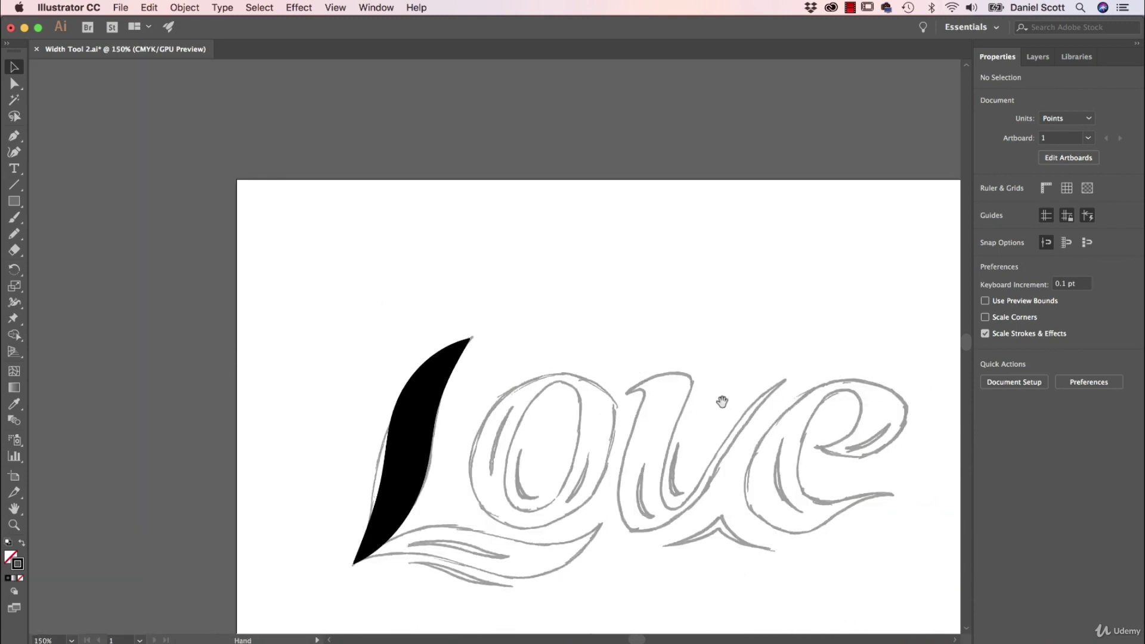
pyautogui.moveTo(722, 402); pyautogui.dragTo(635, 343)
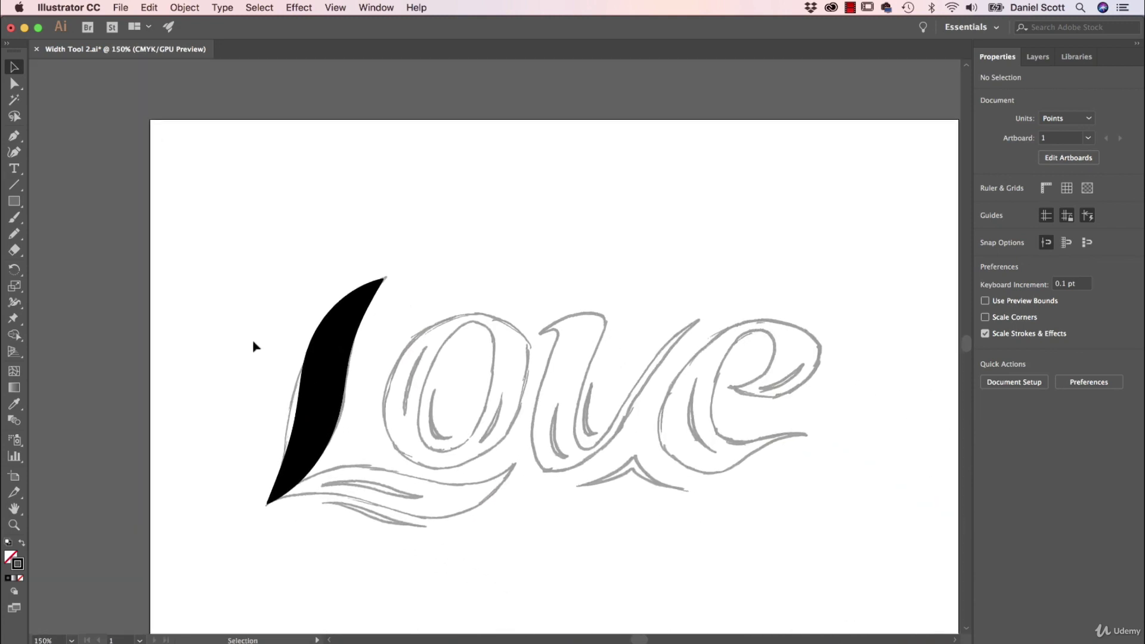
# Step: Undo the widening of the L's stem and set its centre path's stroke weight to 0.05 pt for the Width tool
pyautogui.press('super+z')
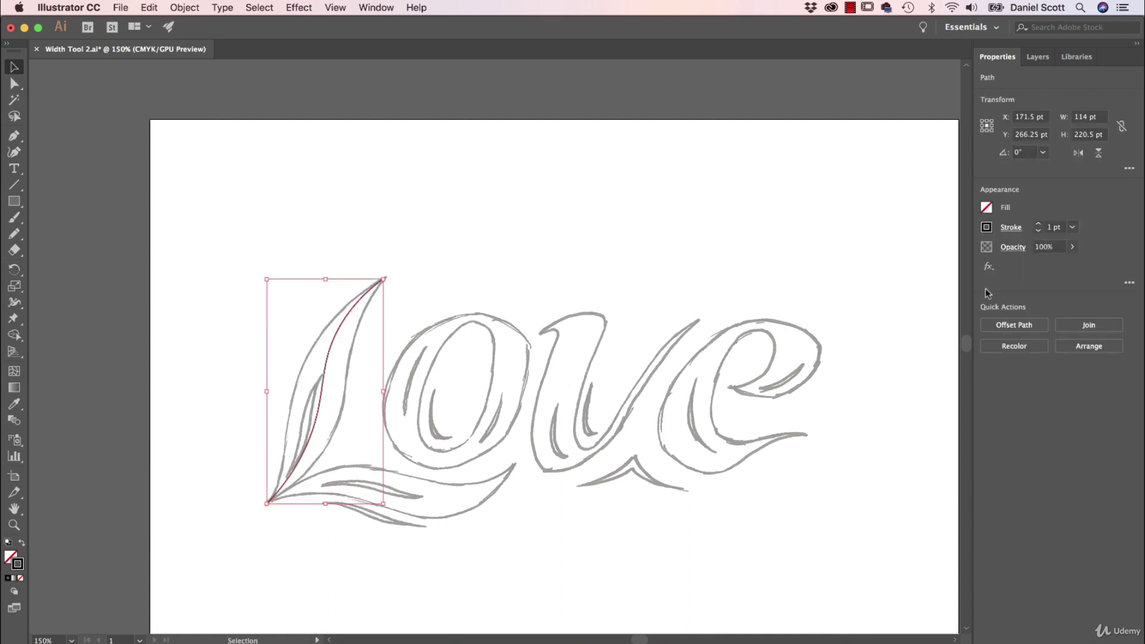
pyautogui.click(1073, 228)
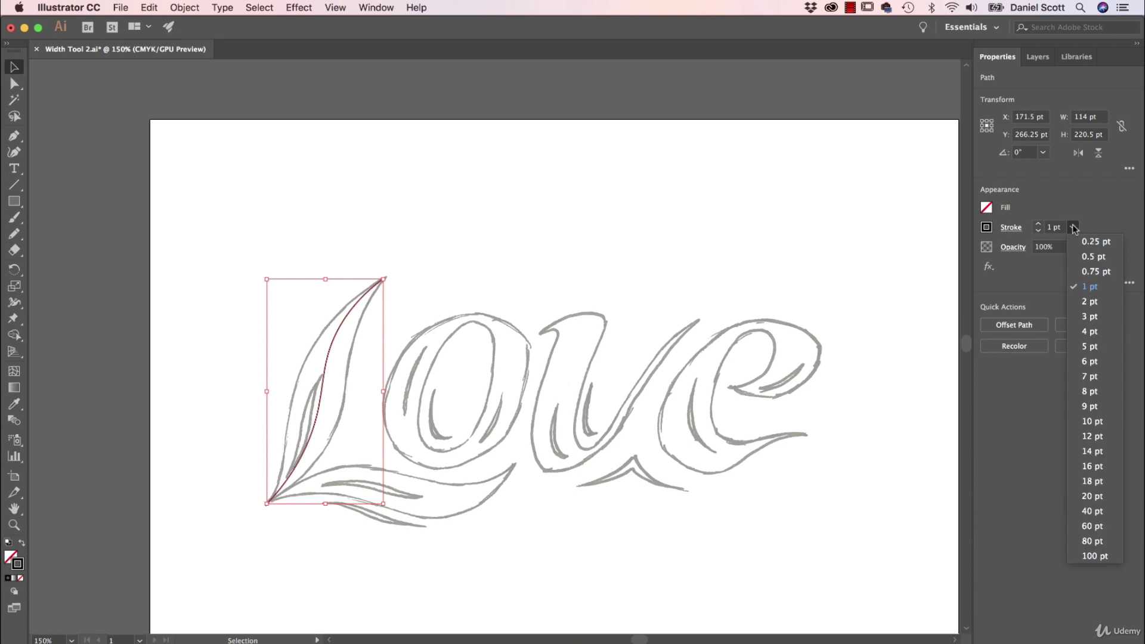
pyautogui.click(1091, 247)
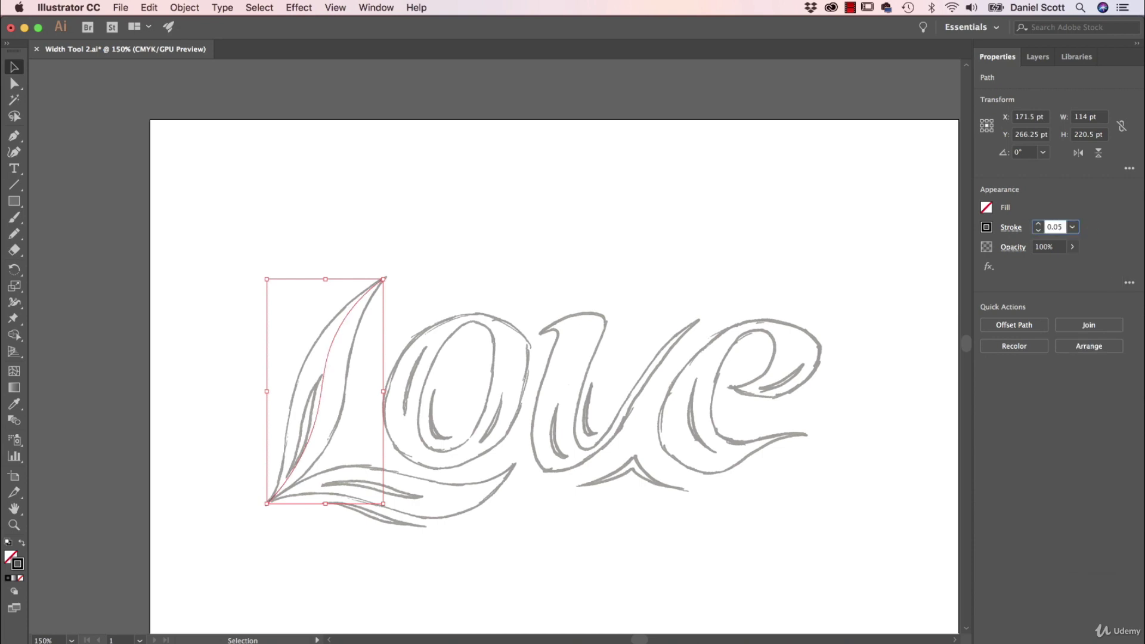
pyautogui.press('Return')
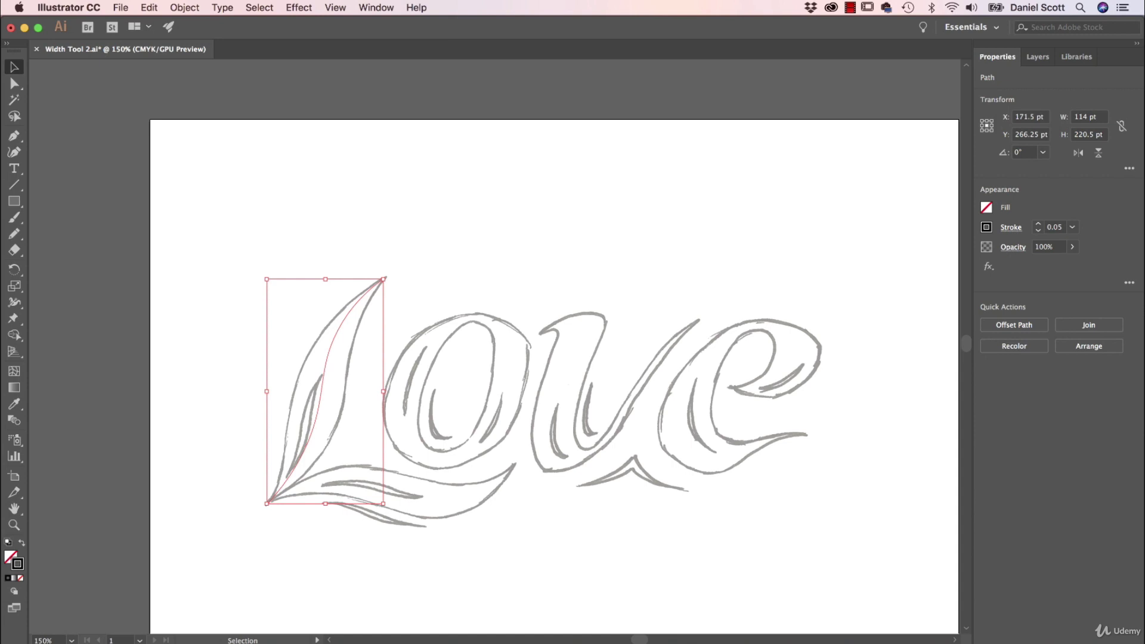
pyautogui.click(16, 304)
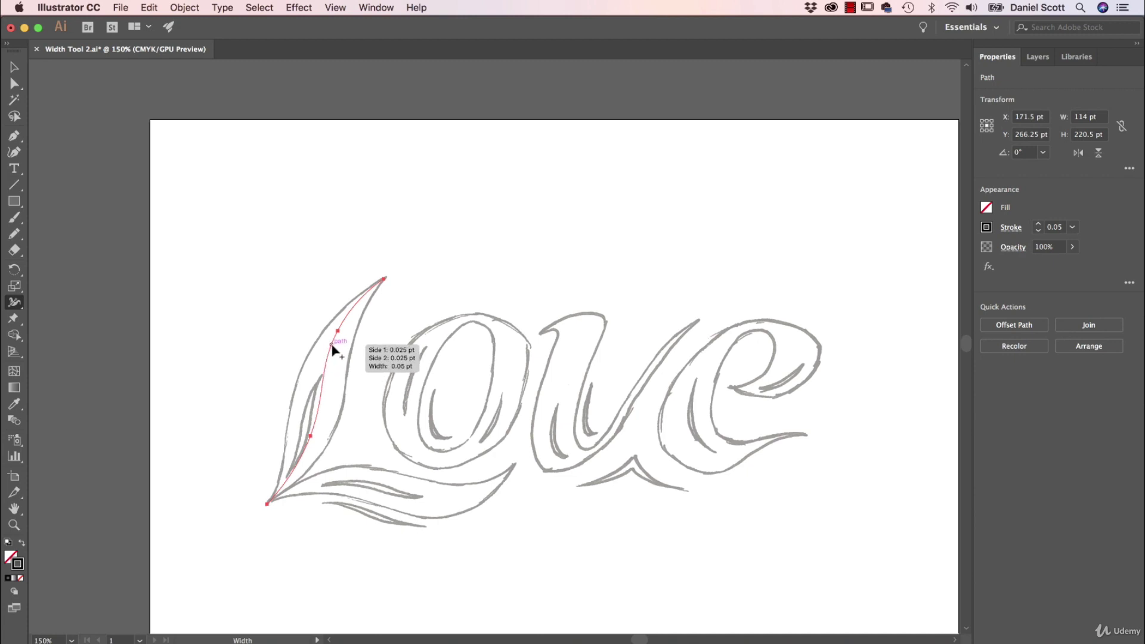
pyautogui.moveTo(332, 348); pyautogui.dragTo(340, 352)
pyautogui.moveTo(315, 423); pyautogui.dragTo(333, 439)
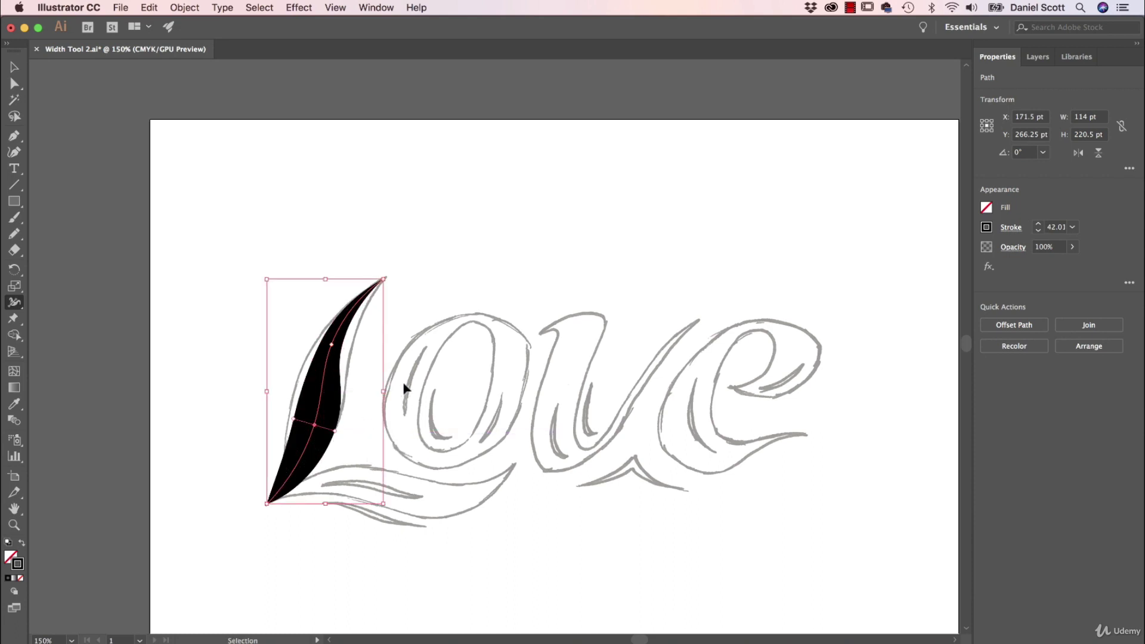
pyautogui.press('super+z')
pyautogui.press('super+z')
# Step: Widen the L's centre path just below its middle to about 43 pt so it fills the sketched stem
pyautogui.moveTo(324, 392)
pyautogui.mouseDown()
pyautogui.moveTo(344, 393)
pyautogui.moveTo(319, 406)
pyautogui.mouseUp()
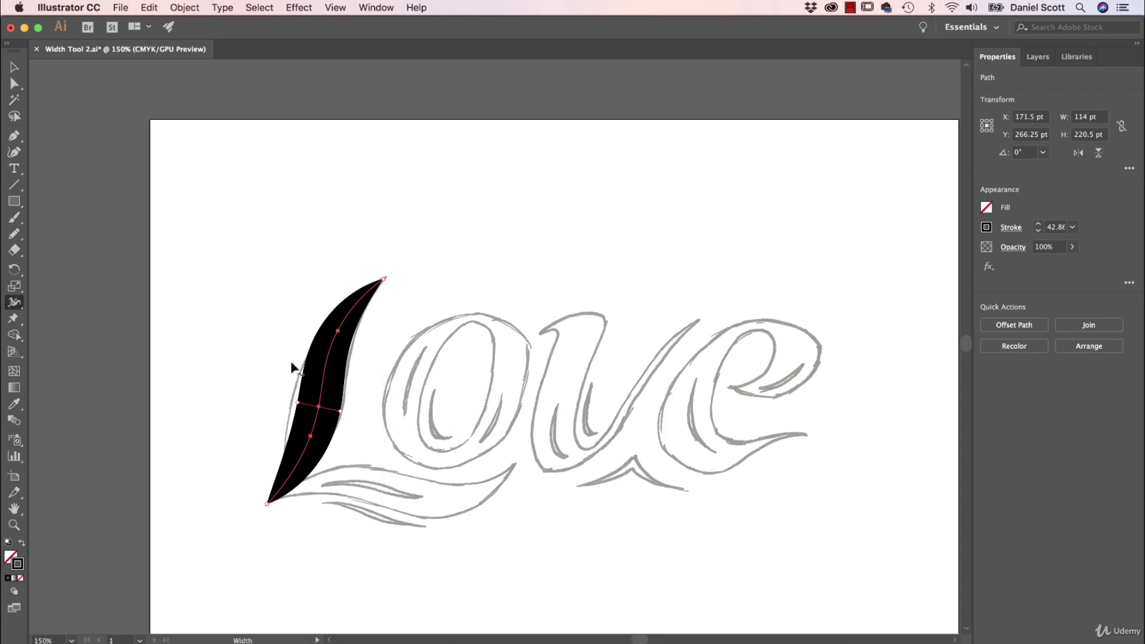
pyautogui.click(17, 67)
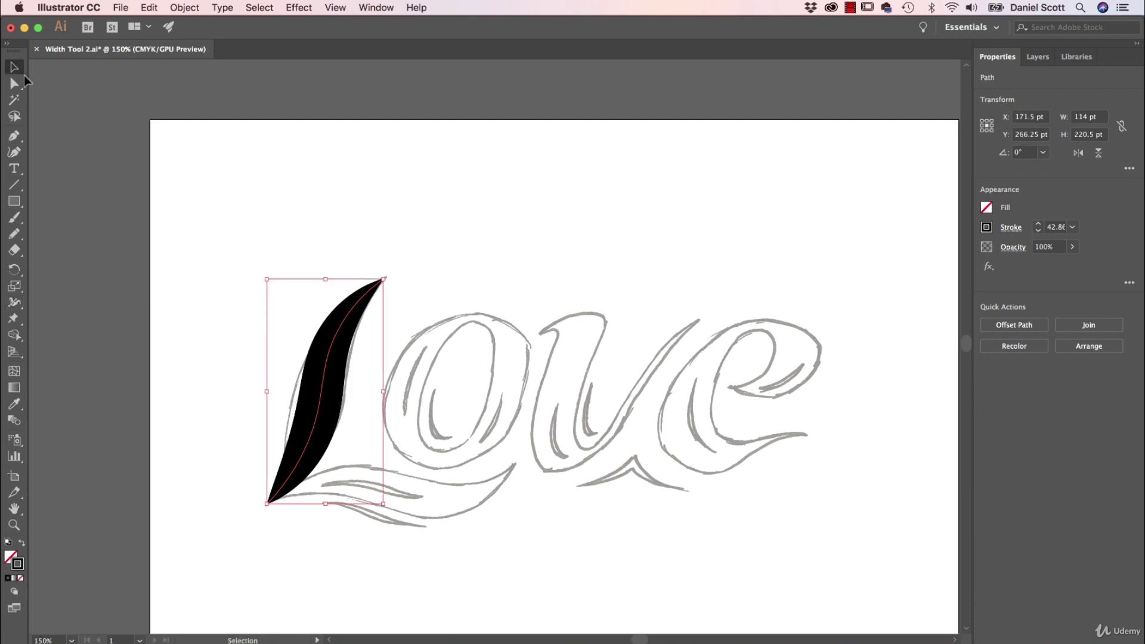
# Step: Move the black stem up and left off the sketch to uncover the L's inner highlight, then deselect it
pyautogui.moveTo(319, 382); pyautogui.dragTo(207, 369)
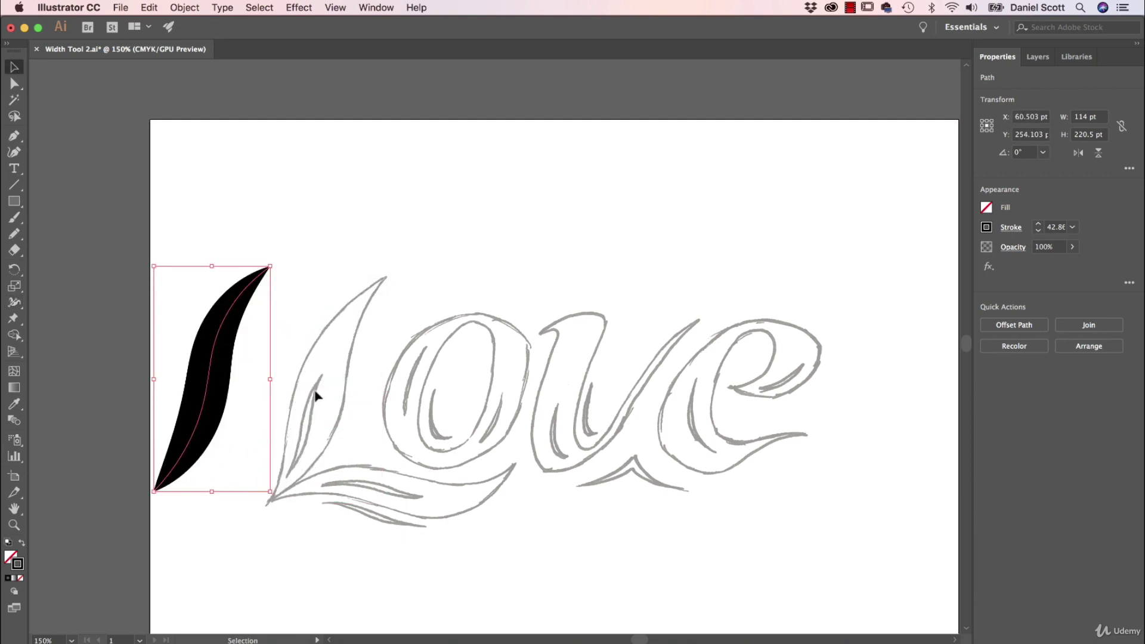
pyautogui.press('super+z')
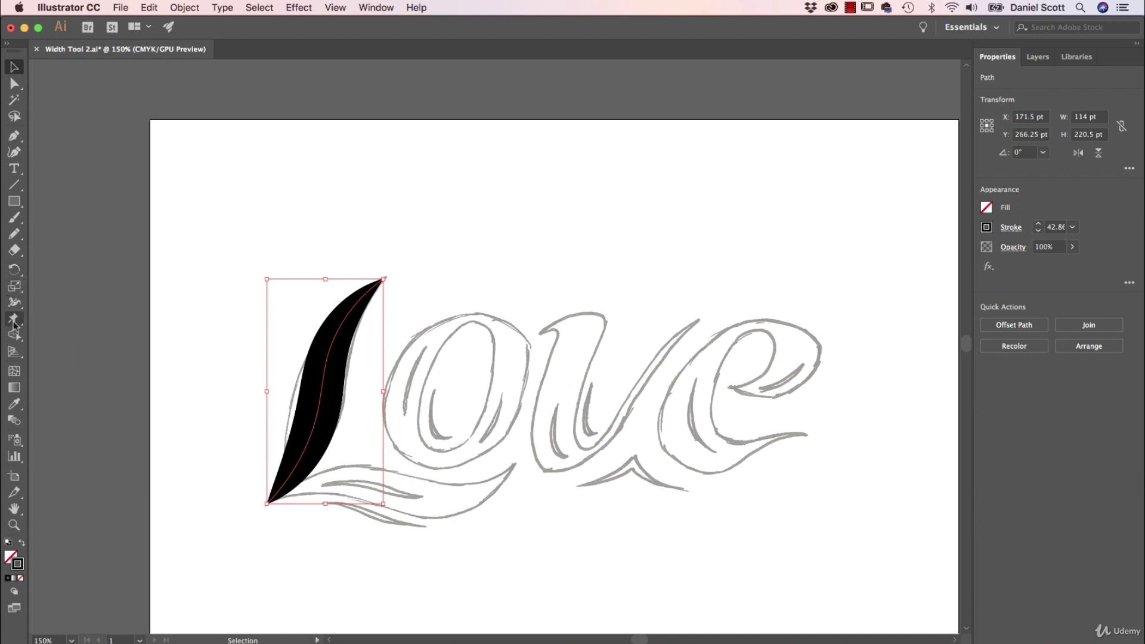
pyautogui.click(14, 152)
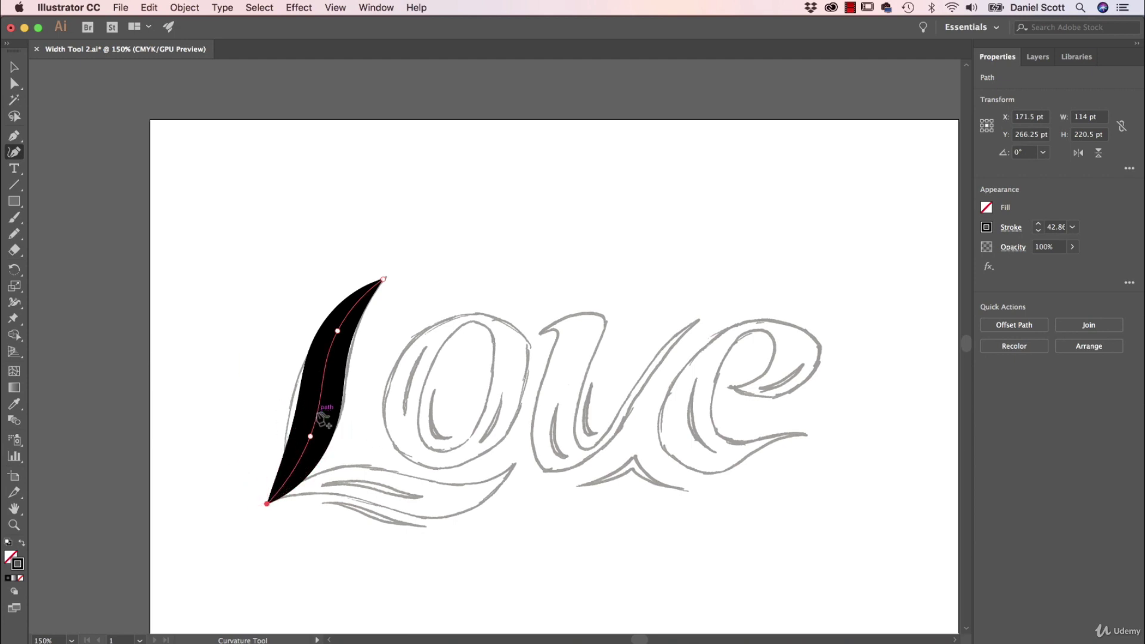
pyautogui.click(14, 67)
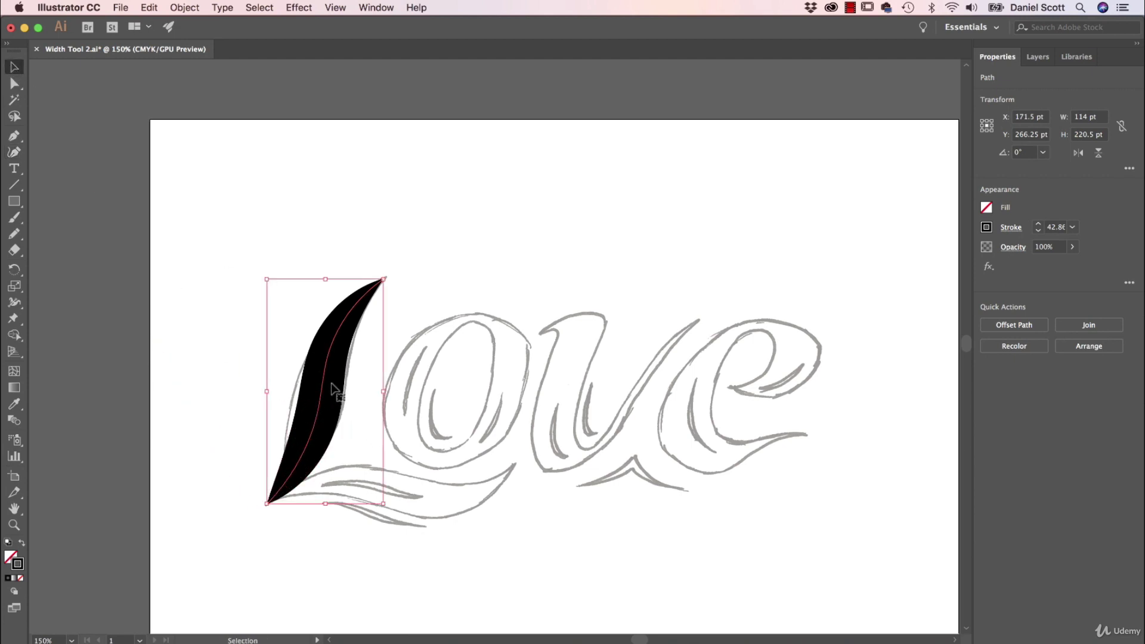
pyautogui.moveTo(322, 382); pyautogui.dragTo(254, 273)
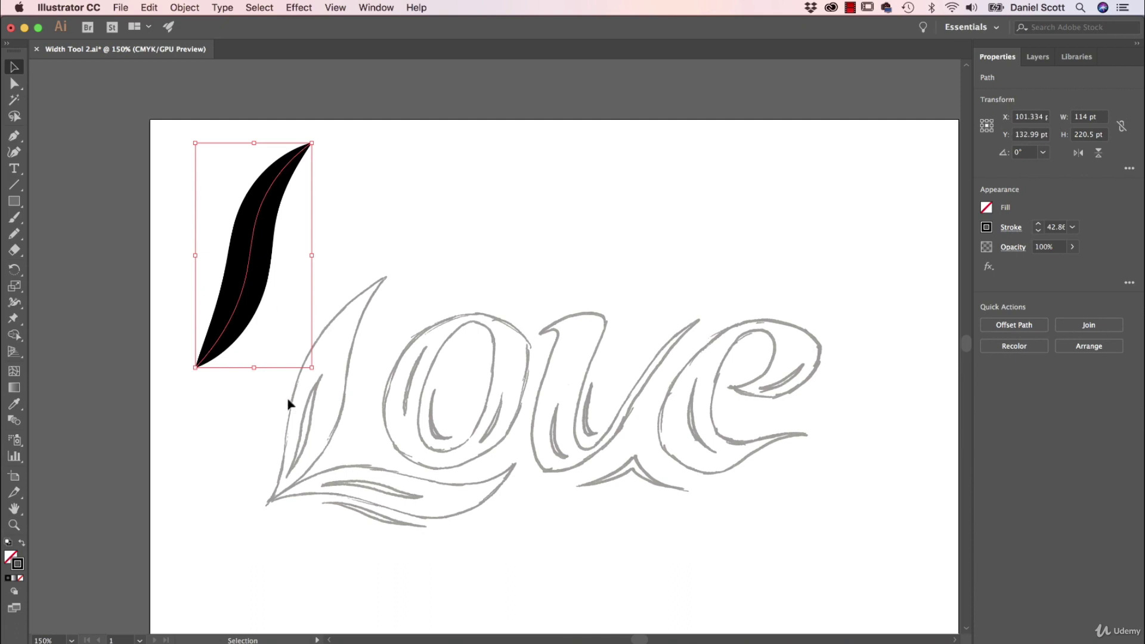
pyautogui.click(219, 450)
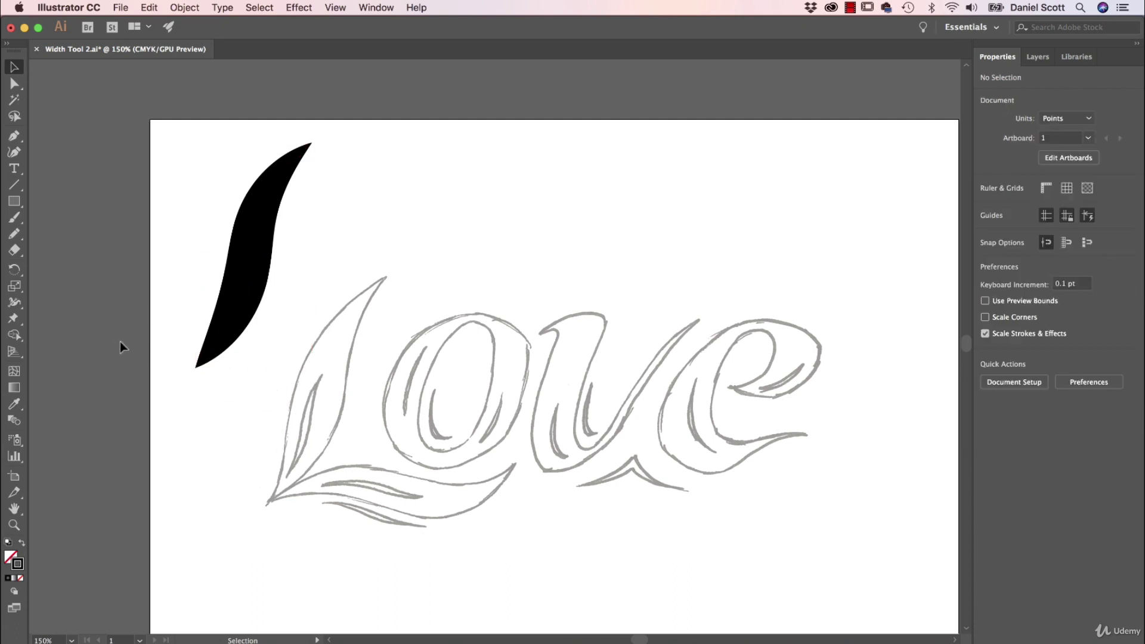
# Step: Draw a Pencil line about 94 pt tall along the sketched highlight inside the L's stem and make its stroke white
pyautogui.click(14, 233)
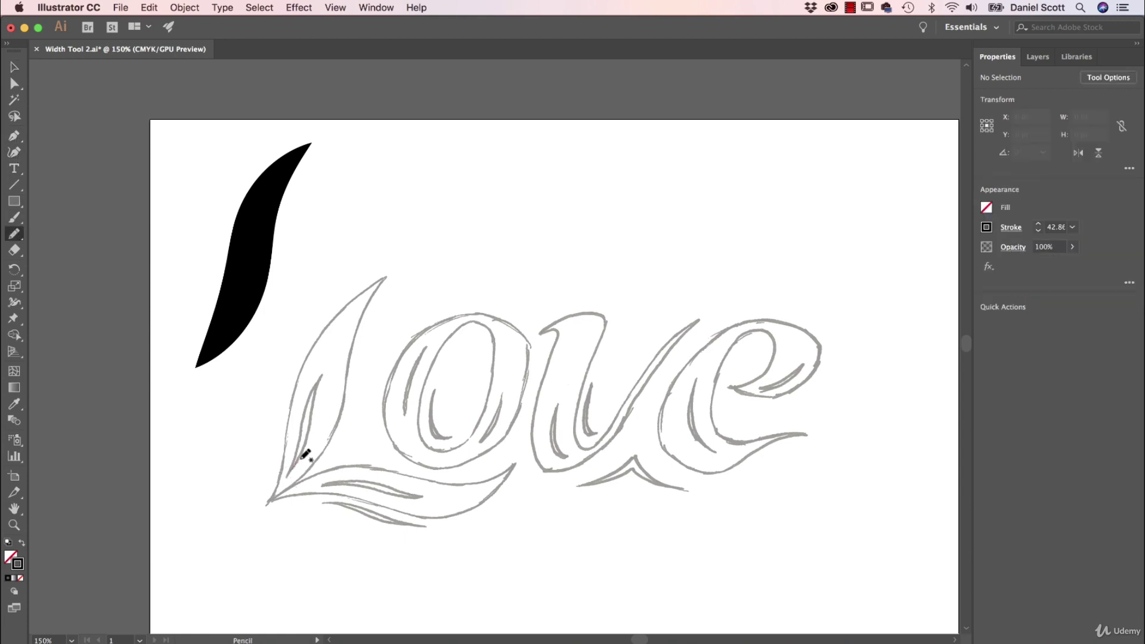
pyautogui.moveTo(301, 459); pyautogui.dragTo(321, 375)
pyautogui.press('v')
pyautogui.click(314, 411)
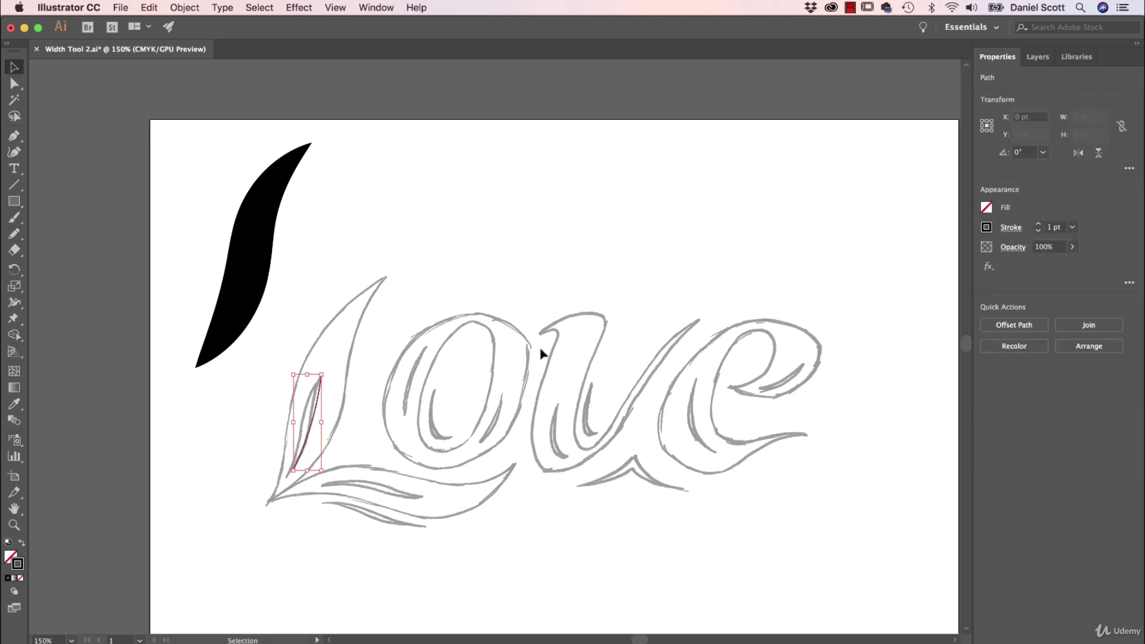
pyautogui.click(989, 229)
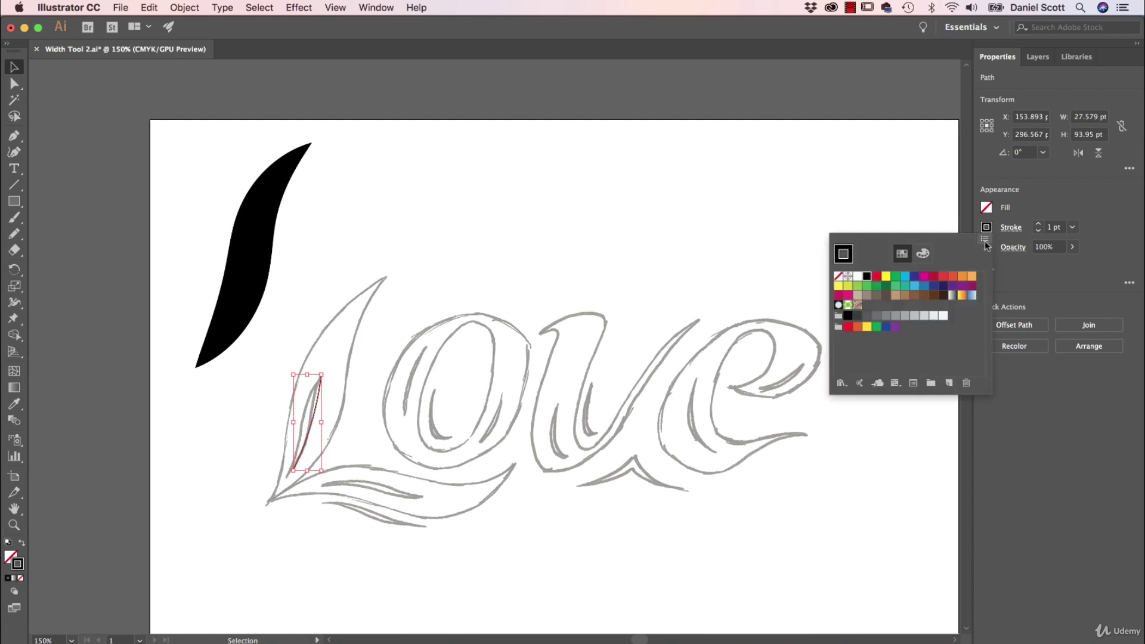
pyautogui.click(857, 278)
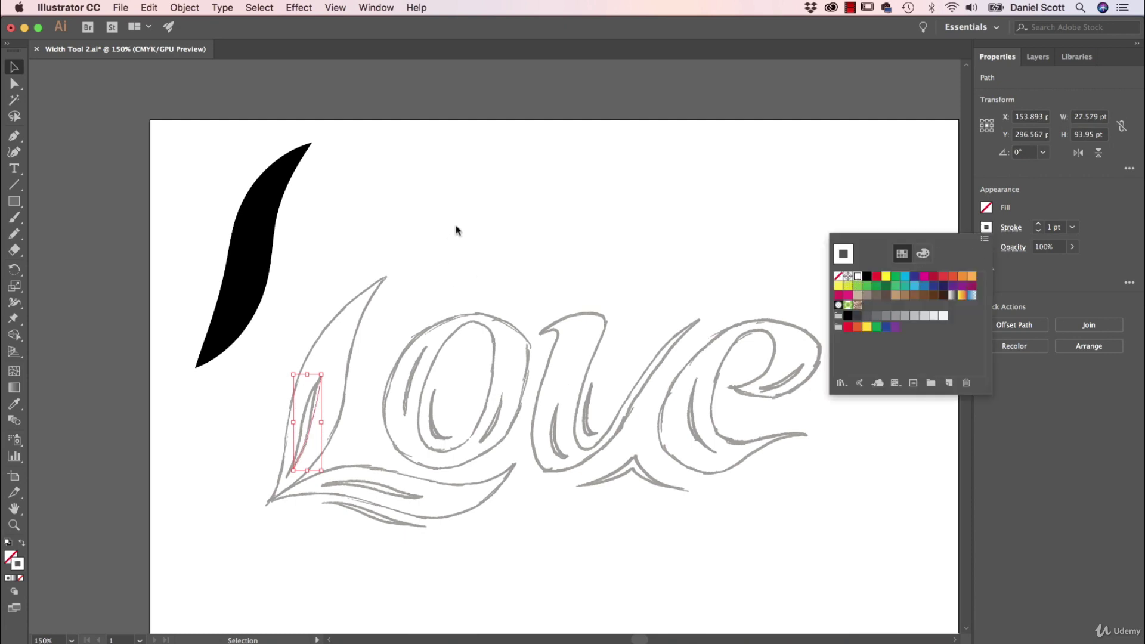
# Step: Move the black stem back onto the sketched L, under the white highlight line, and deselect it
pyautogui.moveTo(253, 248); pyautogui.dragTo(326, 389)
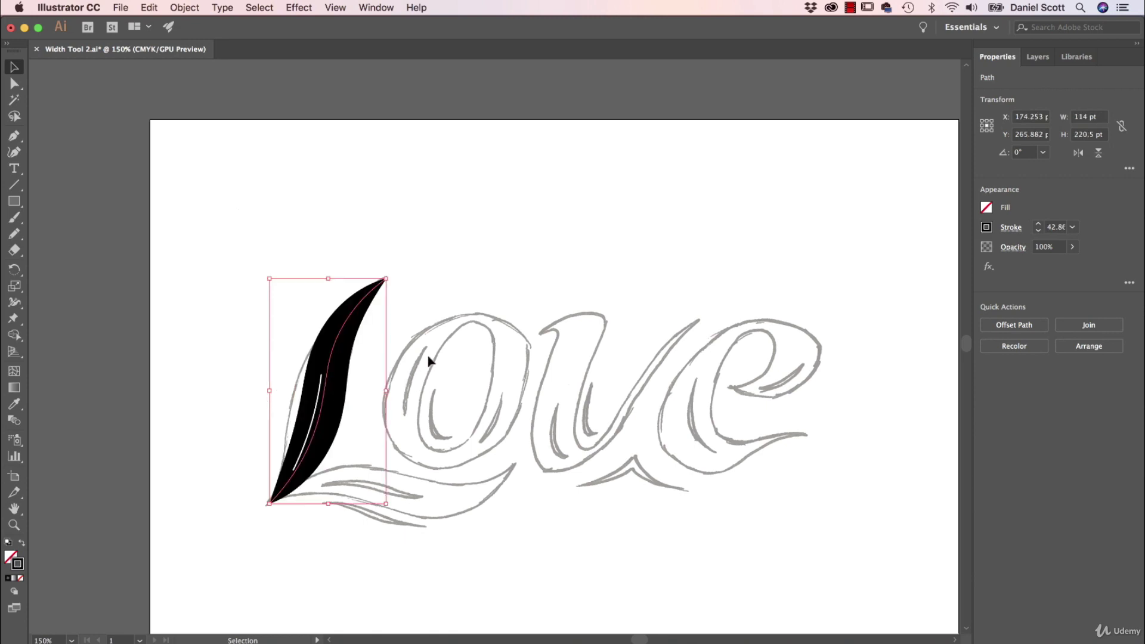
pyautogui.click(407, 365)
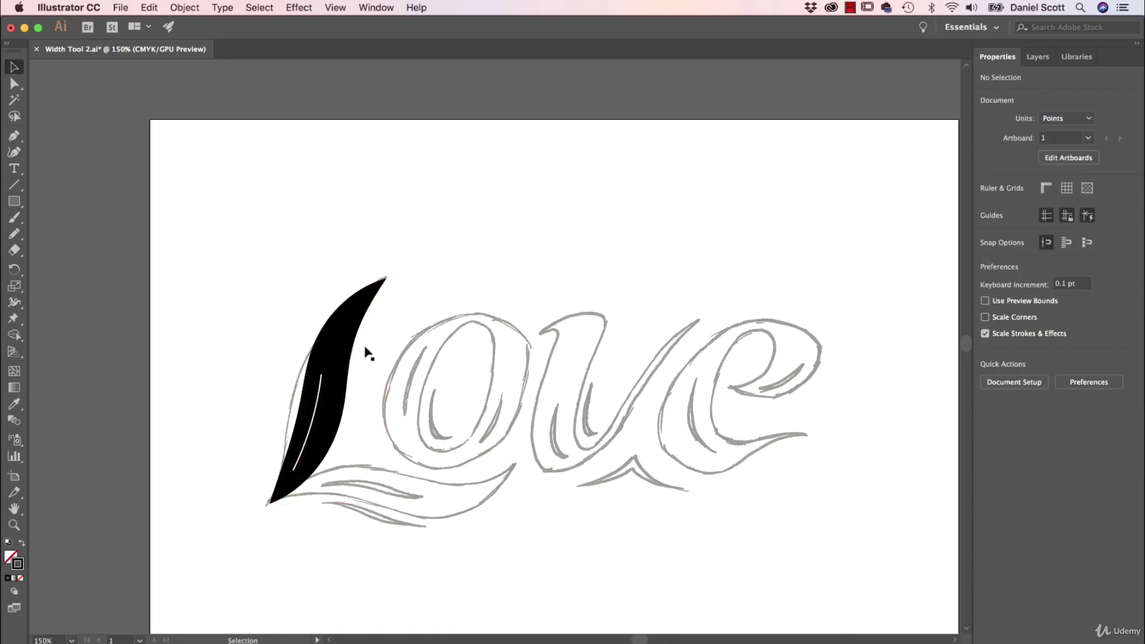
# Step: Nudge the white highlight line down and slightly left, then rotate it about 4° clockwise within the L's stem
pyautogui.click(318, 417)
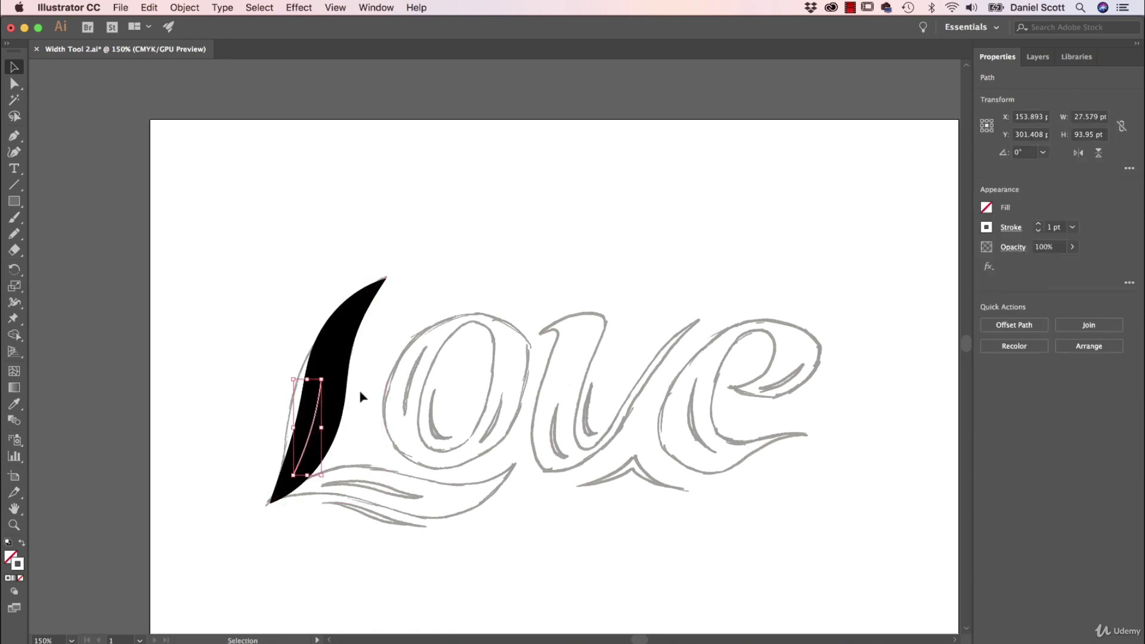
pyautogui.press('Down')
pyautogui.press('Down')
pyautogui.press('Down')
pyautogui.press('Down')
pyautogui.press('Down')
pyautogui.press('Down')
pyautogui.press('Down')
pyautogui.press('Down')
pyautogui.press('Left')
pyautogui.press('Left')
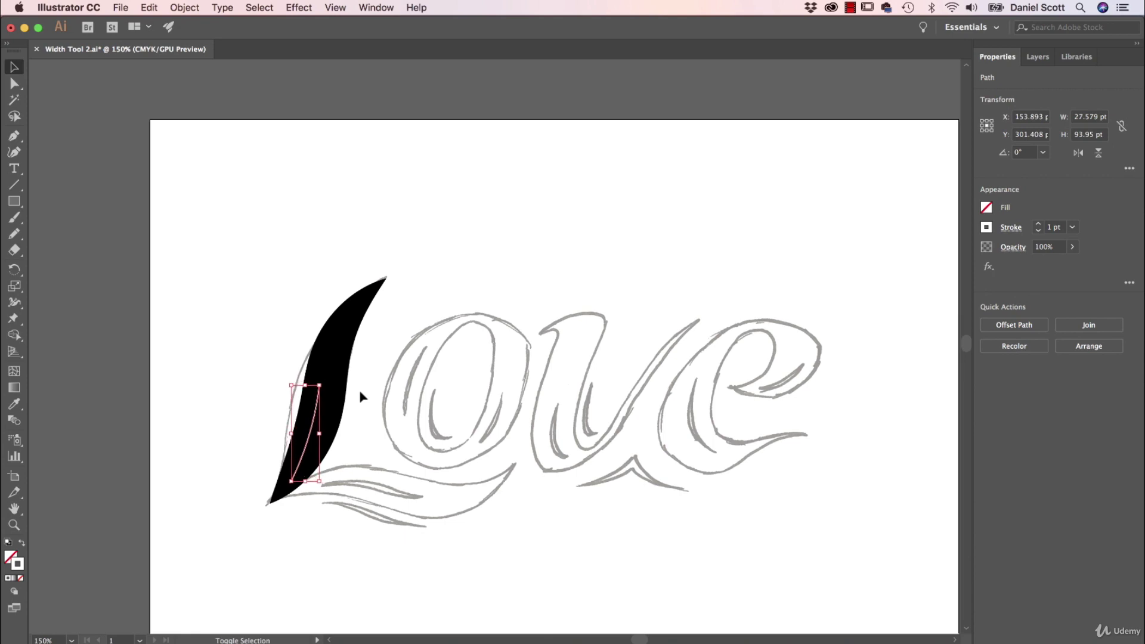
pyautogui.press('super+equal')
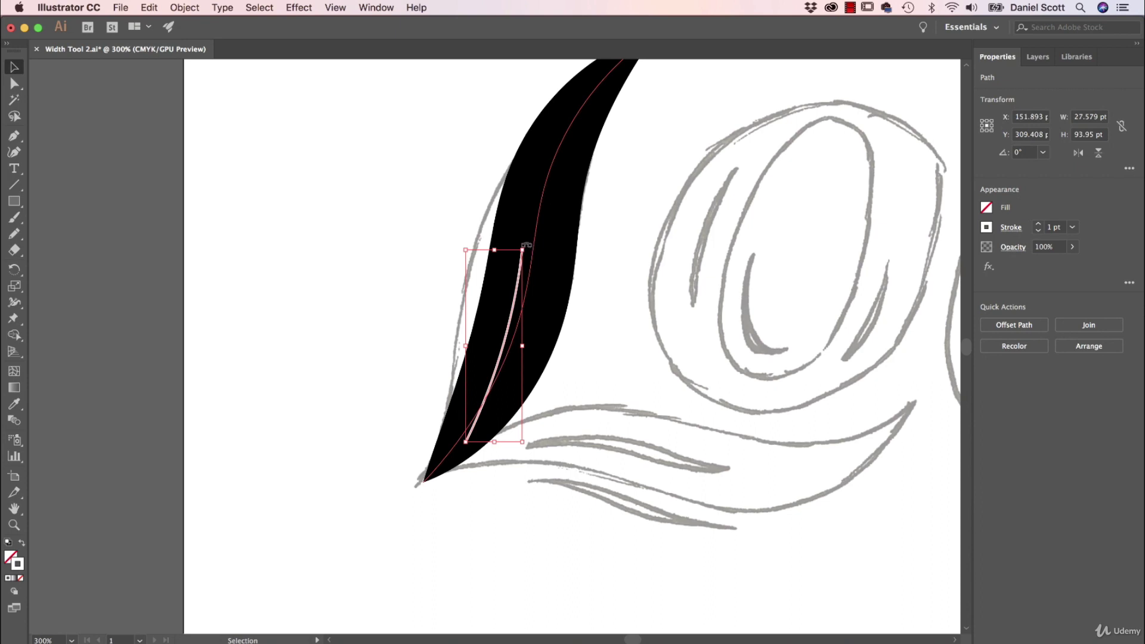
pyautogui.moveTo(527, 245); pyautogui.dragTo(574, 252)
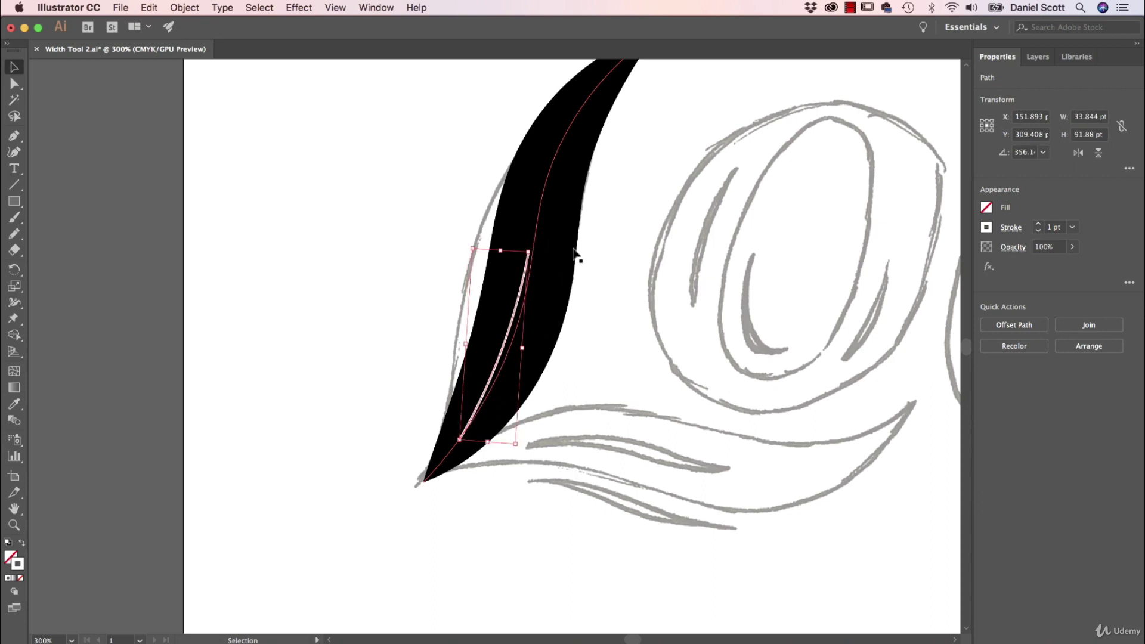
# Step: Set the white highlight line's stroke weight to 0.05 pt
pyautogui.click(1073, 227)
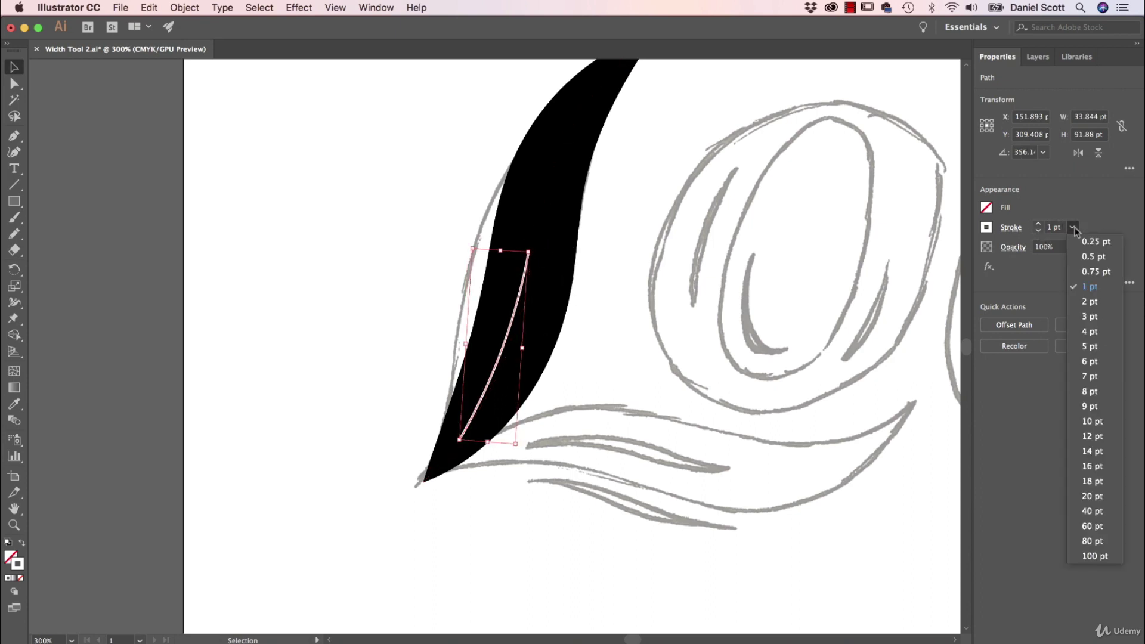
pyautogui.click(1081, 247)
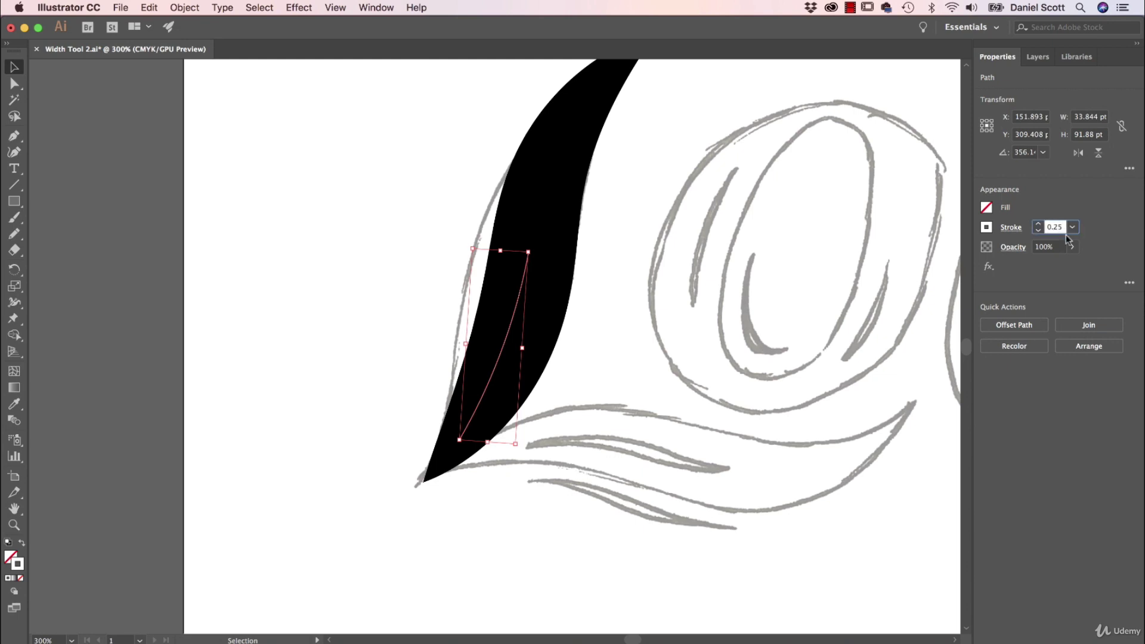
pyautogui.press('Return')
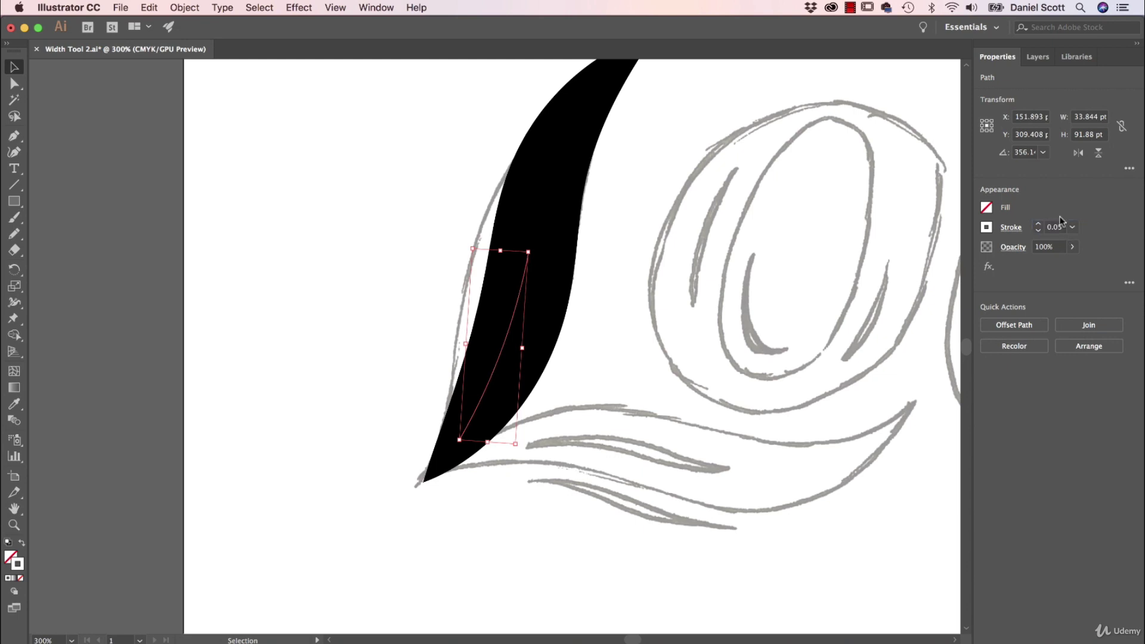
# Step: Widen the middle of the white highlight to about 3.2 pt with the Width tool so both ends taper, then deselect it
pyautogui.click(15, 303)
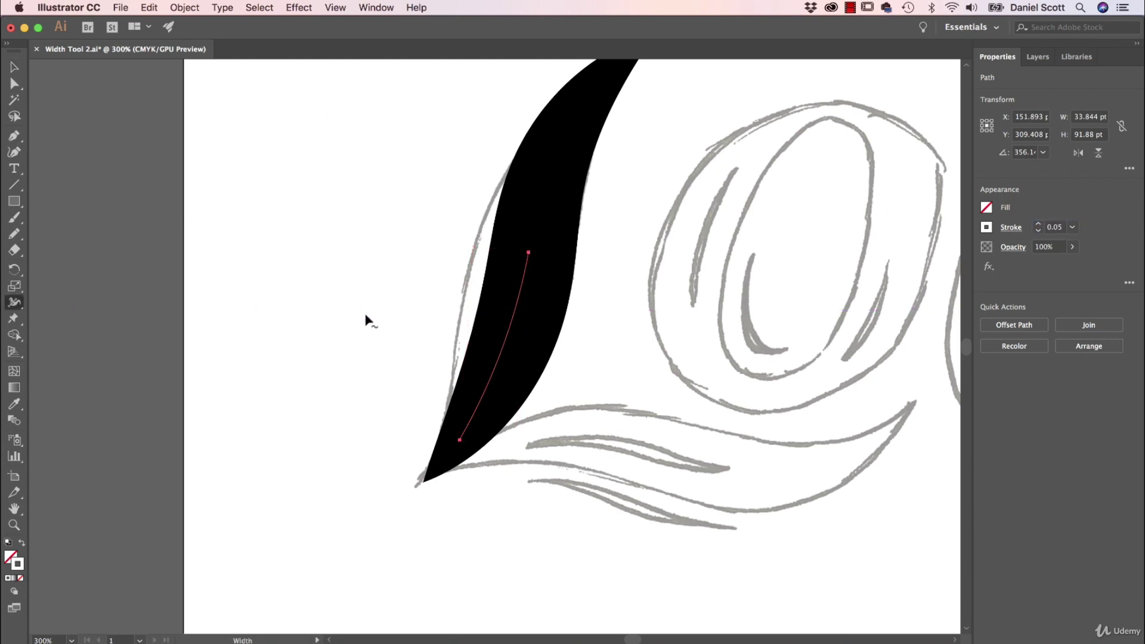
pyautogui.moveTo(499, 356); pyautogui.dragTo(500, 358)
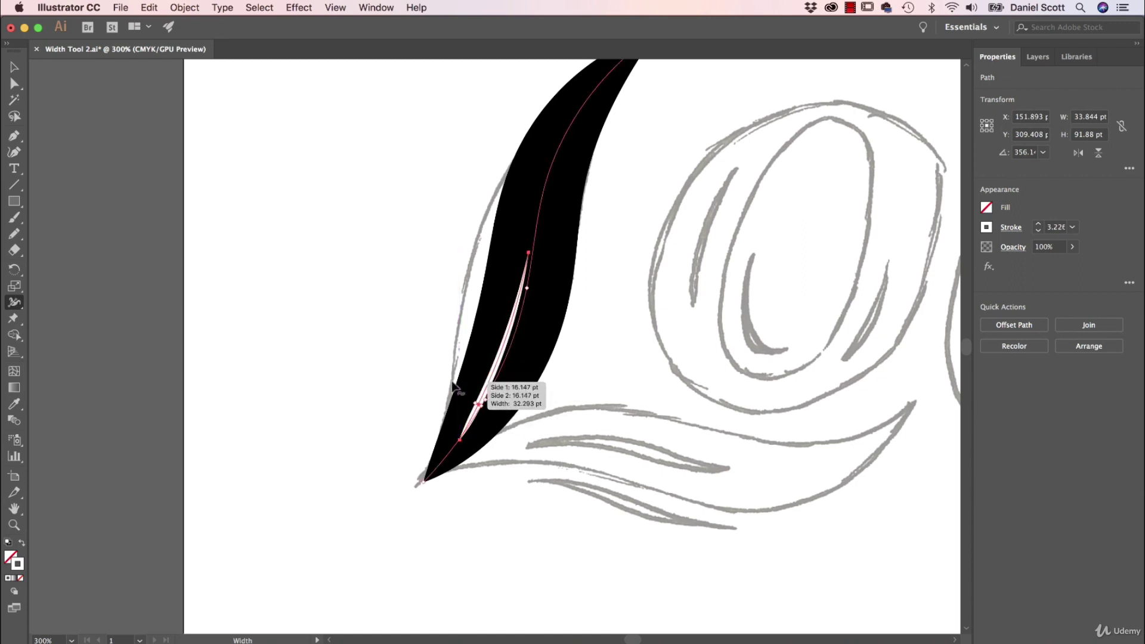
pyautogui.press('v')
pyautogui.click(238, 172)
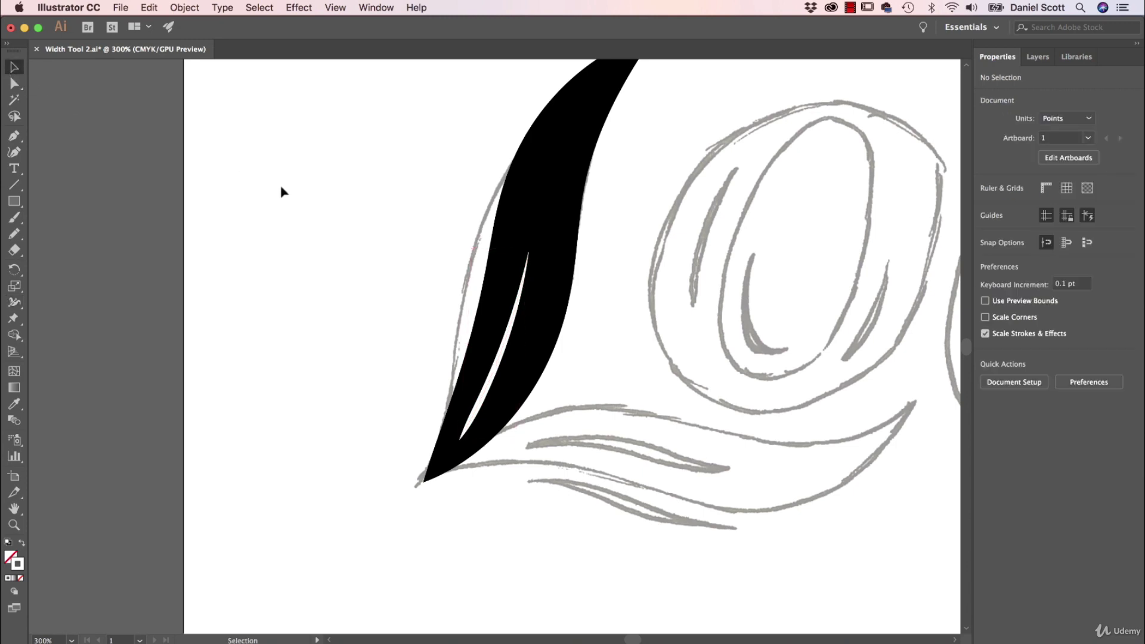
pyautogui.moveTo(614, 289)
pyautogui.mouseDown()
pyautogui.moveTo(493, 371)
pyautogui.moveTo(446, 331)
pyautogui.moveTo(294, 344)
pyautogui.moveTo(264, 407)
pyautogui.mouseUp()
pyautogui.press('super+minus')
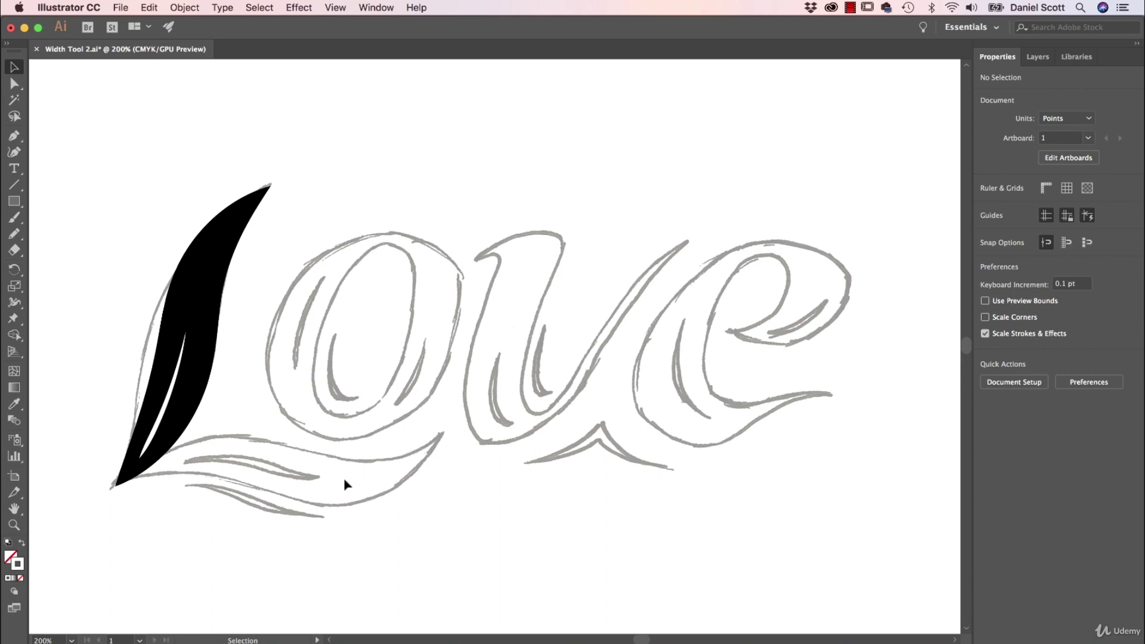
# Step: Draw a centre-line path about 218 pt wide with the Curvature tool through the L's foot, from its outer tip to near the stem's base
pyautogui.click(14, 152)
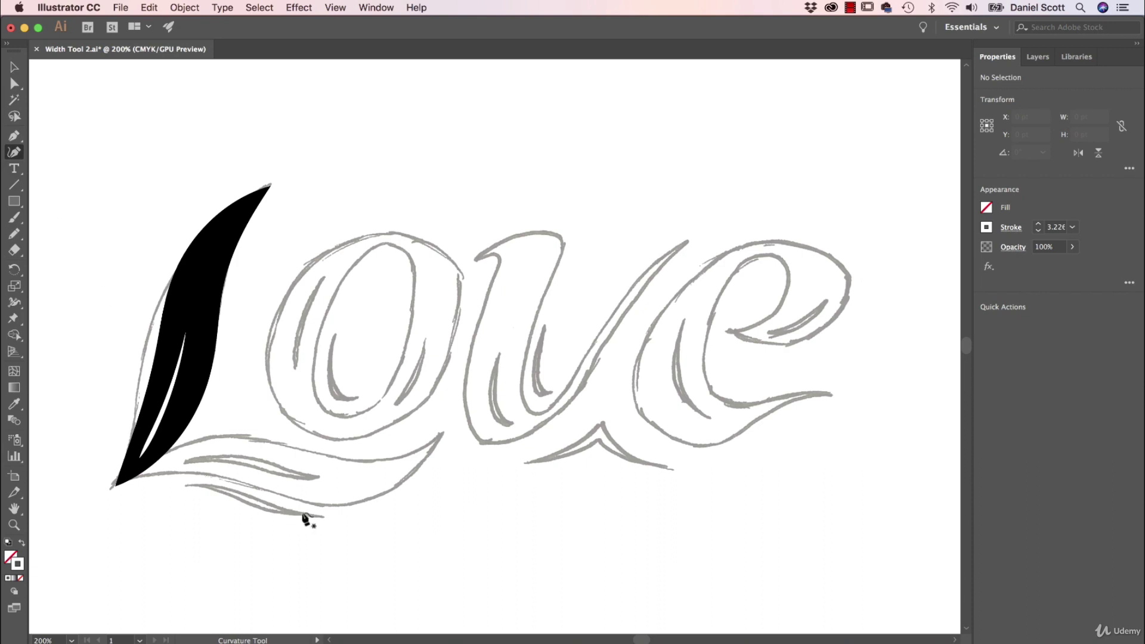
pyautogui.click(438, 435)
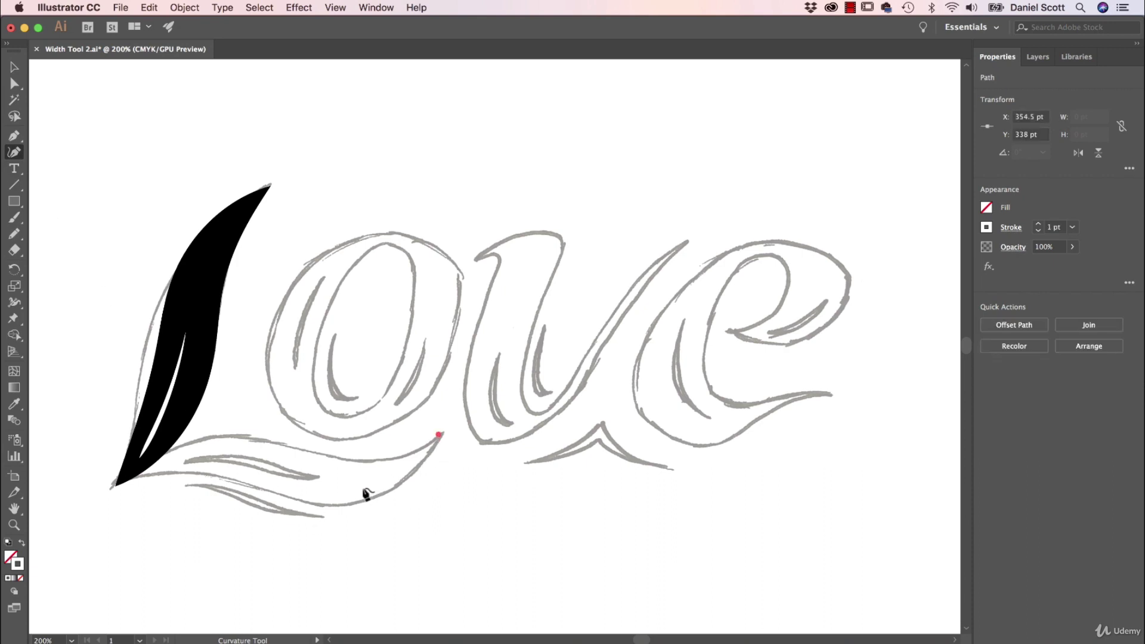
pyautogui.click(363, 488)
pyautogui.click(226, 454)
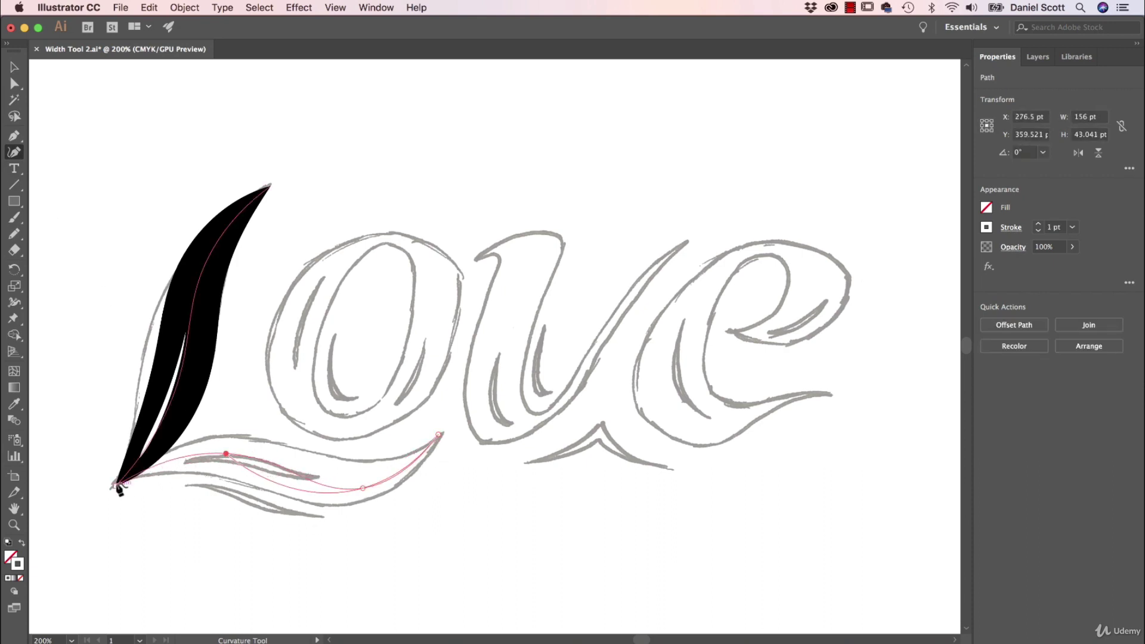
pyautogui.click(117, 485)
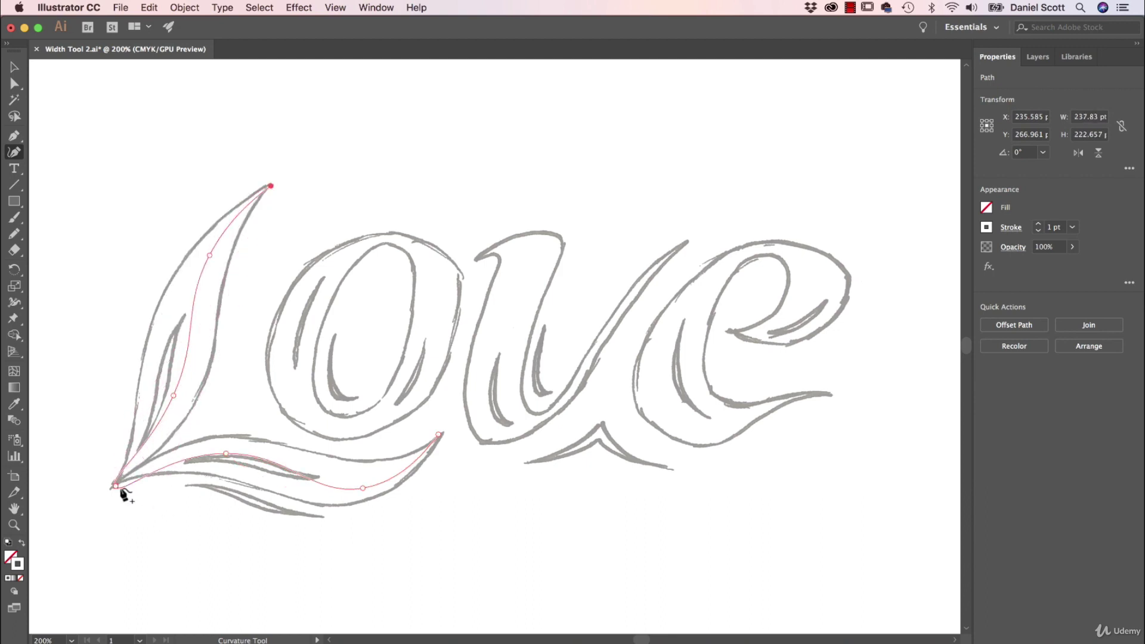
pyautogui.press('super+z')
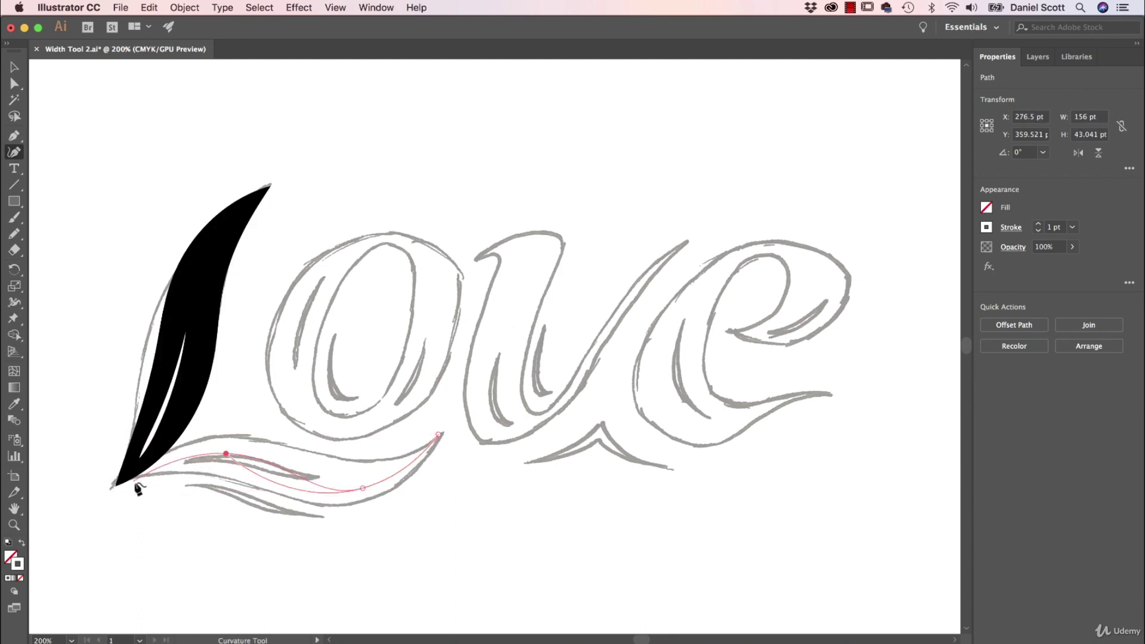
pyautogui.click(142, 472)
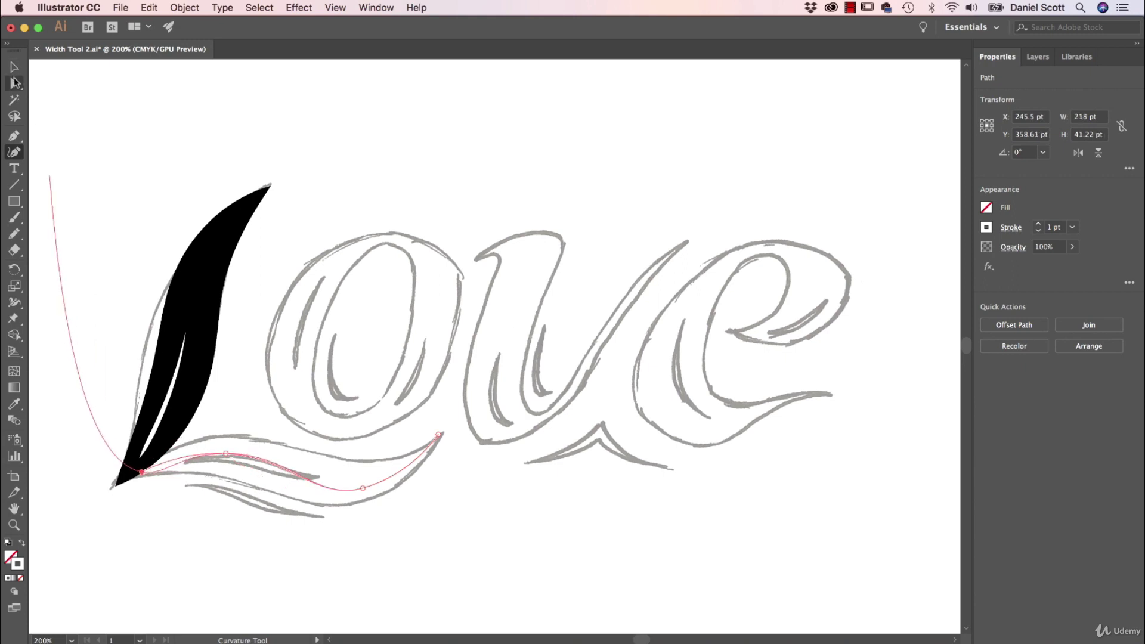
# Step: Move the foot path's inner end anchor down toward the stem's base and slightly shorten the curve handle at the foot's low bend
pyautogui.click(14, 82)
pyautogui.click(156, 482)
pyautogui.moveTo(141, 472); pyautogui.dragTo(126, 486)
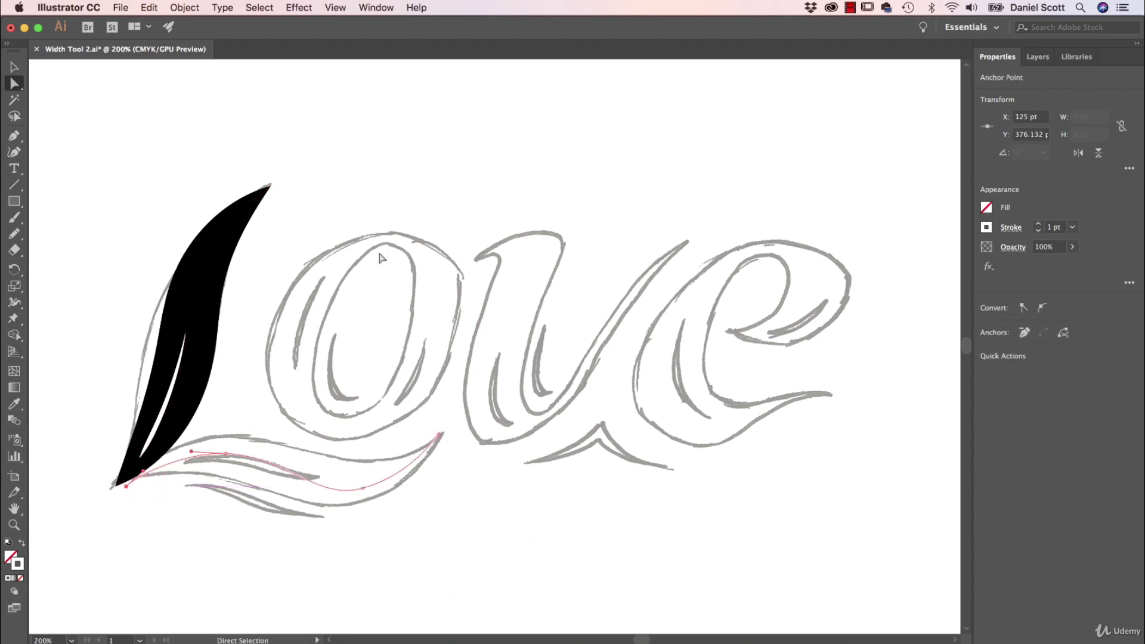
pyautogui.click(362, 488)
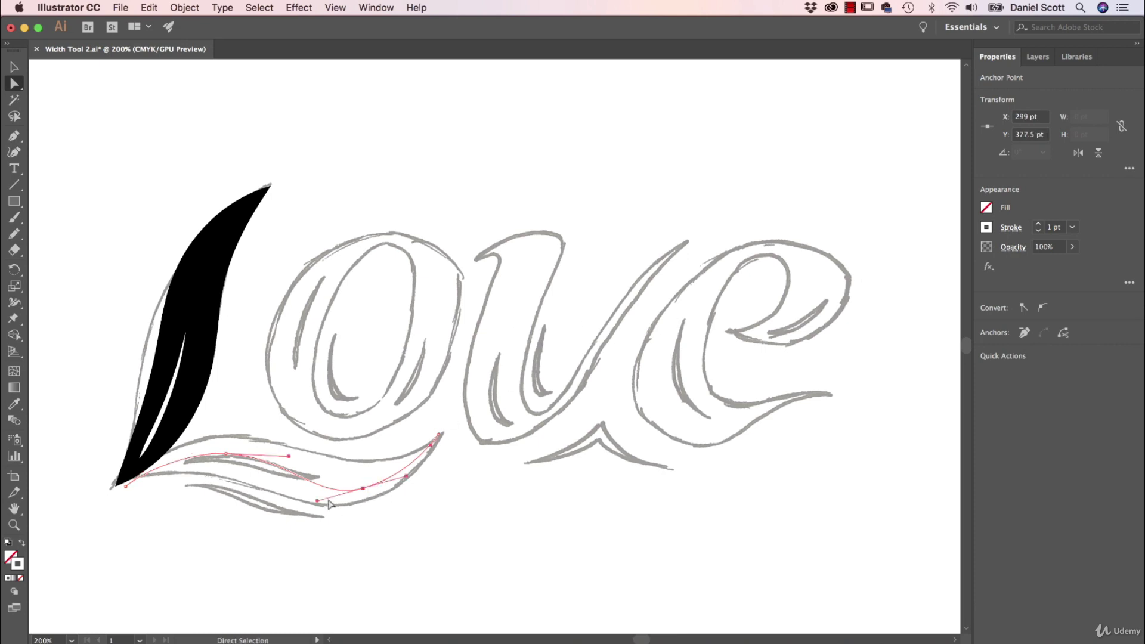
pyautogui.moveTo(317, 501); pyautogui.dragTo(320, 498)
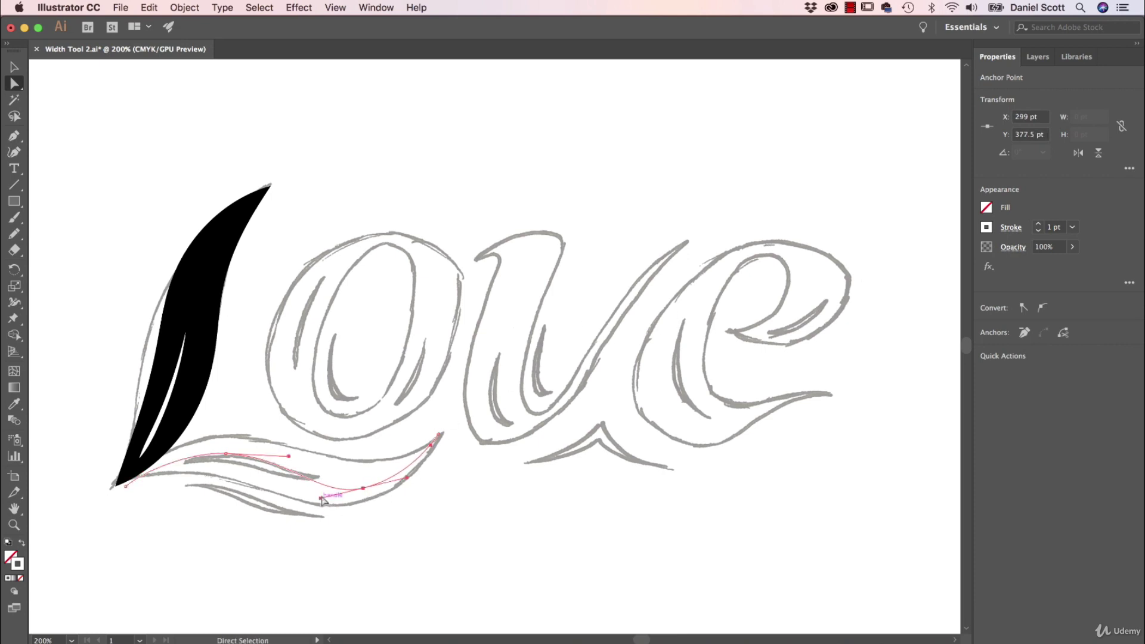
# Step: Set the foot path's stroke colour to black and deselect it
pyautogui.click(987, 227)
pyautogui.click(867, 278)
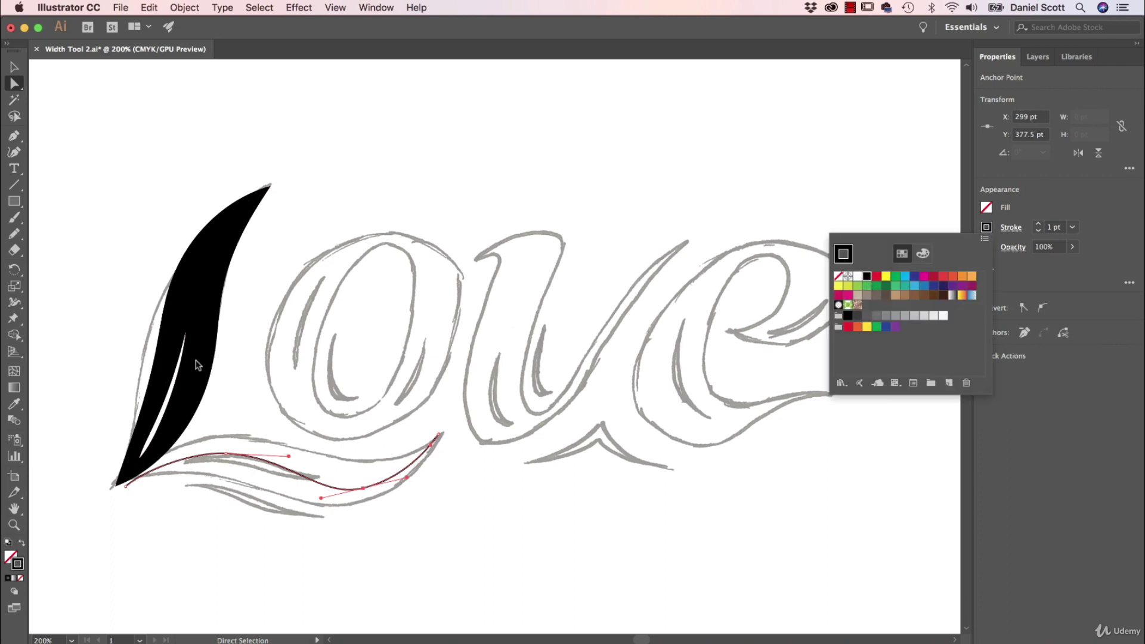
pyautogui.click(339, 353)
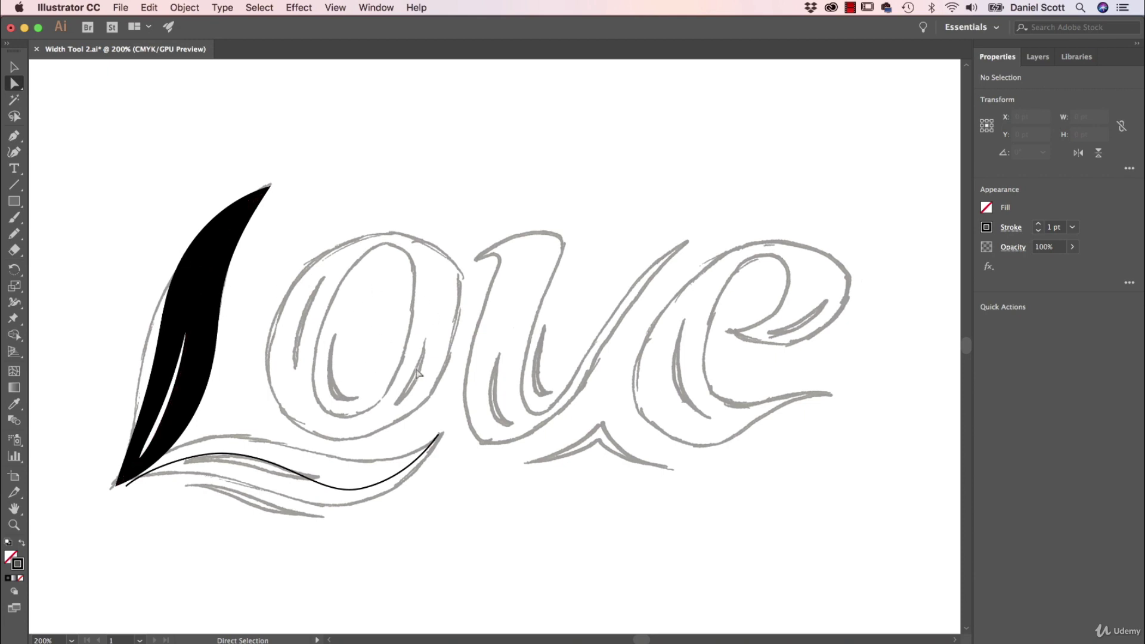
# Step: Draw a closed oval about 127 by 137 pt with the Curvature tool along the middle of the sketched O's stroke, then deselect it
pyautogui.click(14, 152)
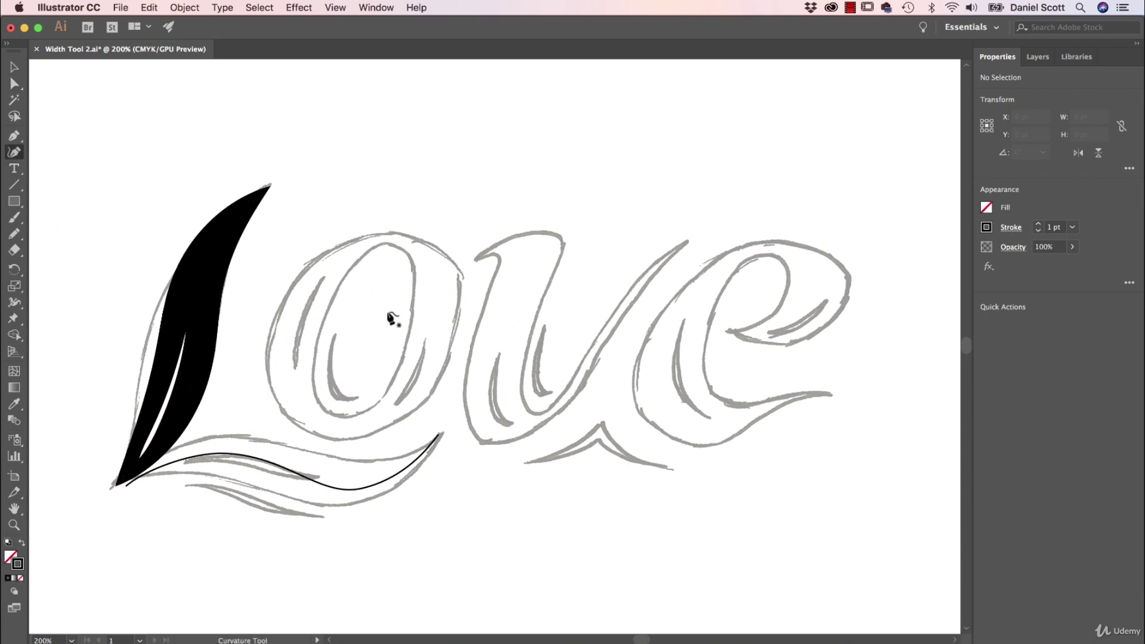
pyautogui.click(338, 252)
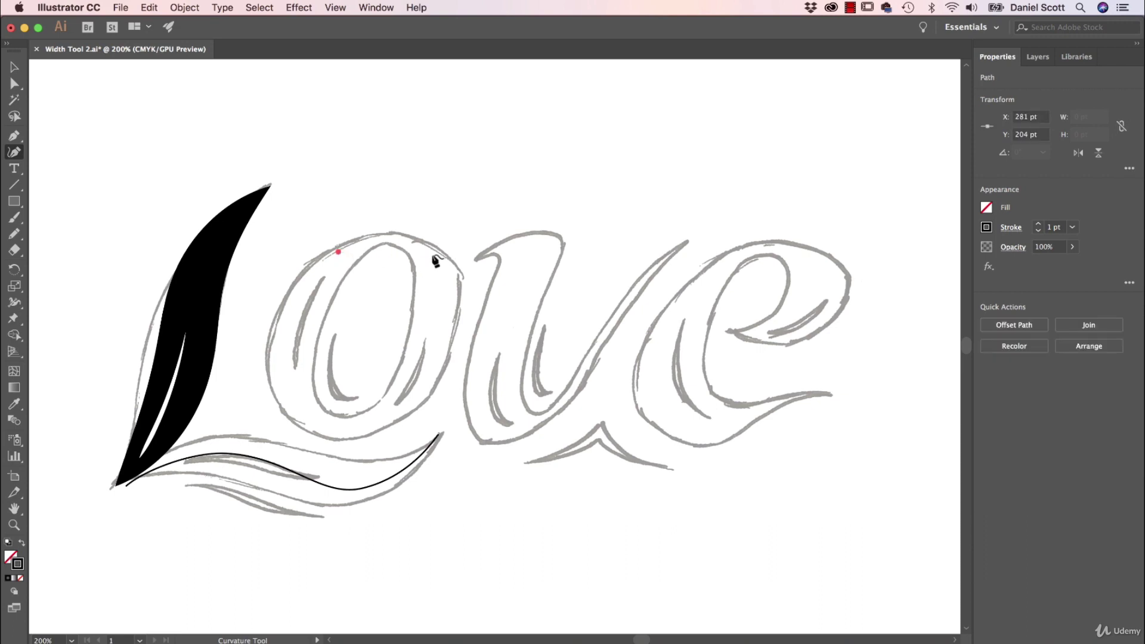
pyautogui.click(433, 255)
pyautogui.click(389, 413)
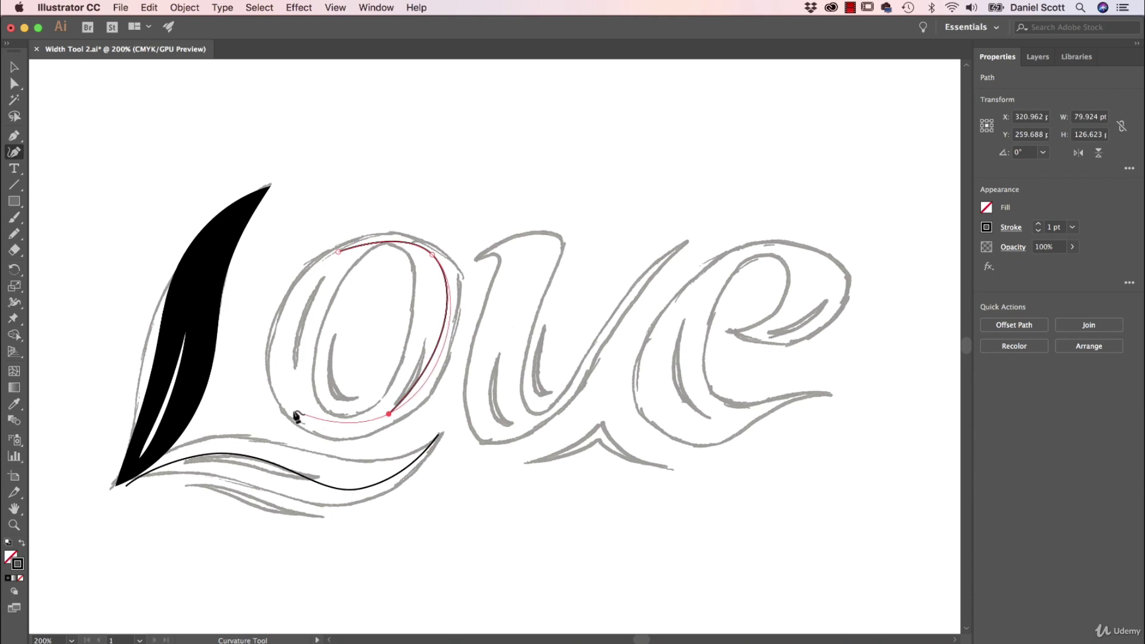
pyautogui.click(294, 410)
pyautogui.click(338, 252)
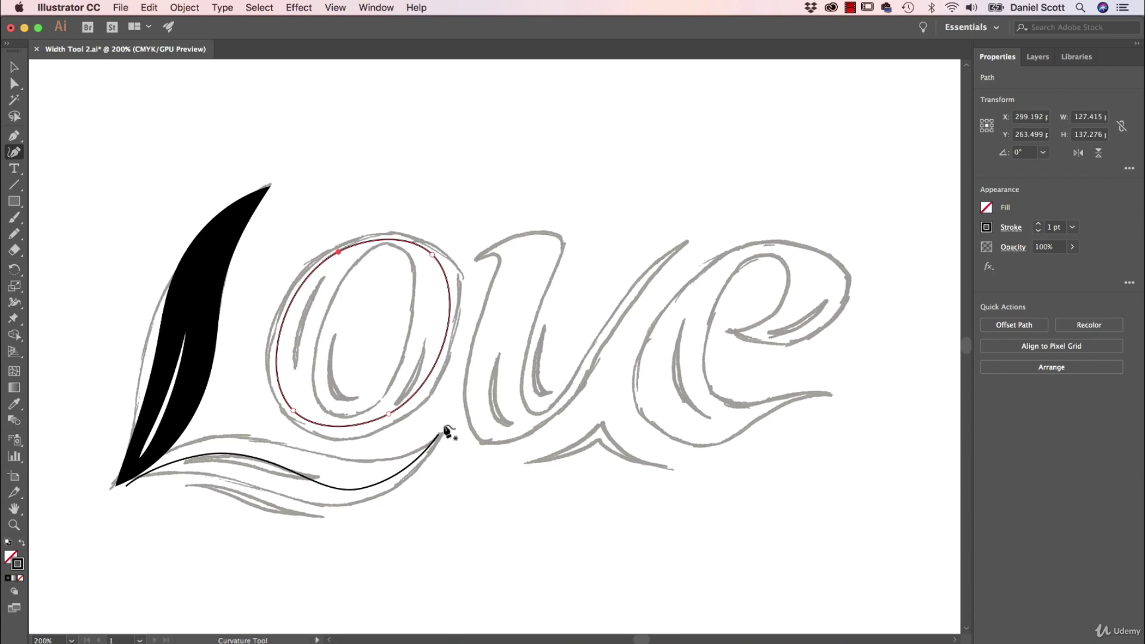
pyautogui.click(18, 67)
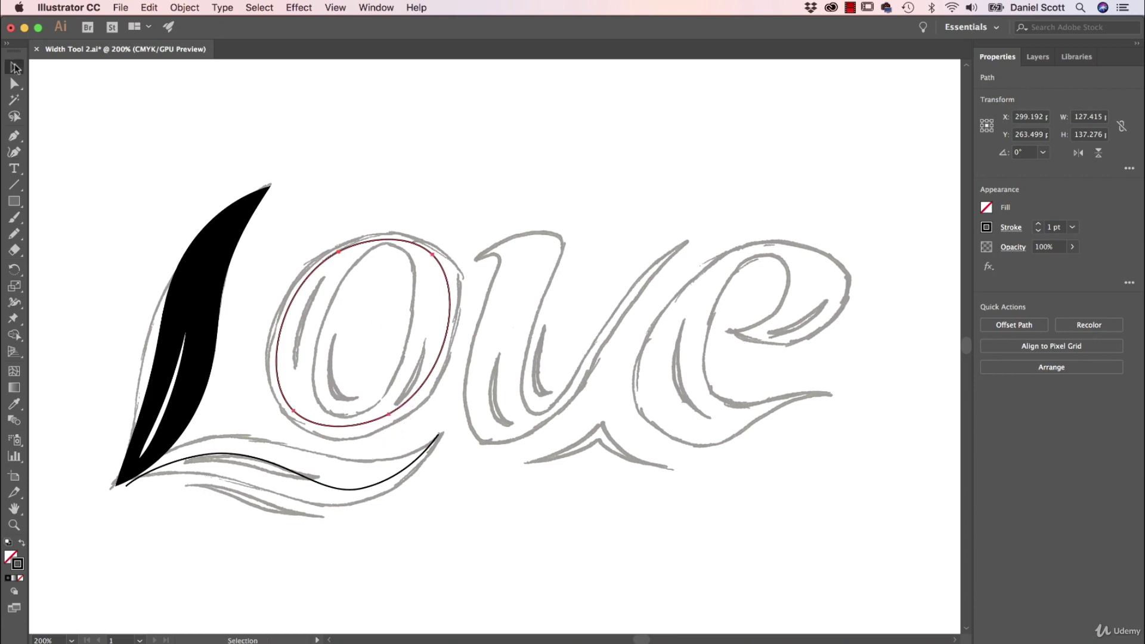
pyautogui.click(72, 123)
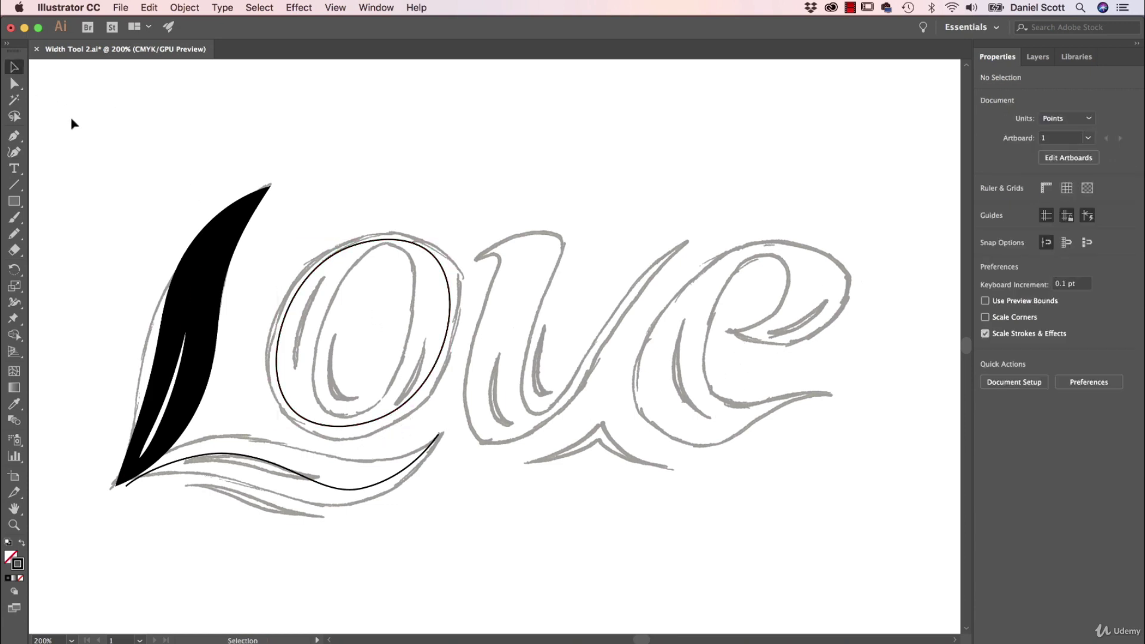